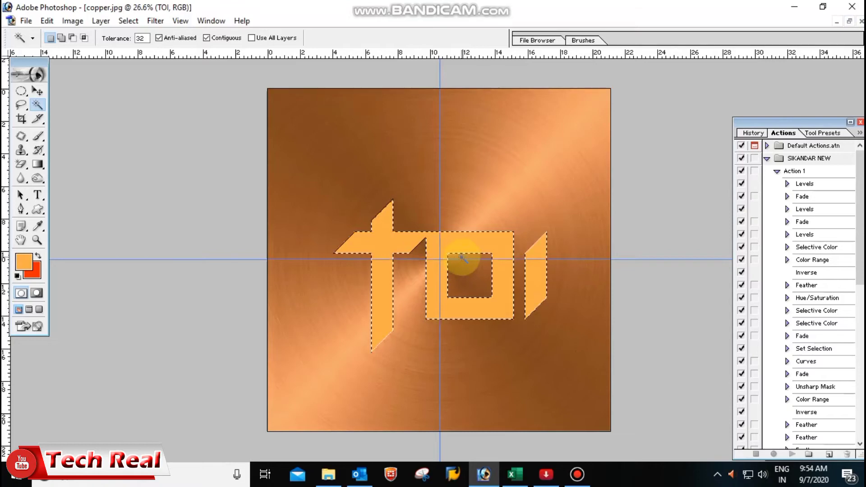
# Step: Duplicate the letters, shift the copy down-right, and clip the copper texture to them
pyautogui.rightClick(492, 152)
pyautogui.hotkey('ctrl', 'j')
pyautogui.moveTo(503, 155); pyautogui.dragTo(570, 359)
pyautogui.rightClick(507, 287)
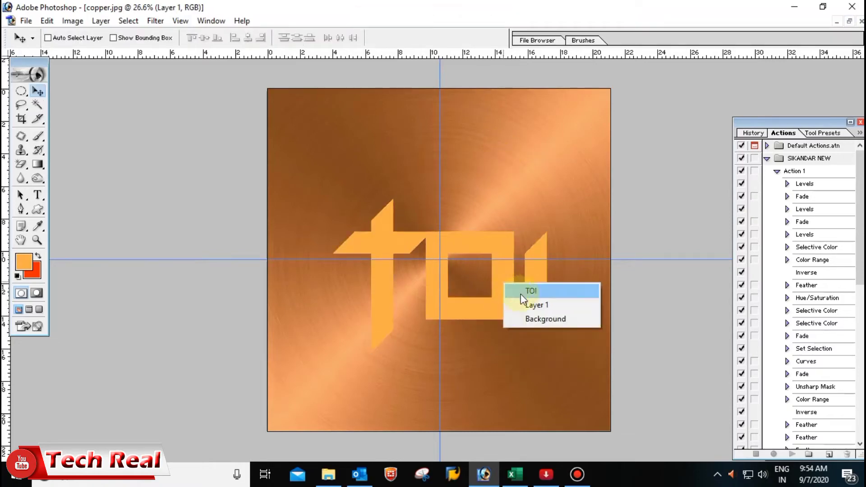
pyautogui.click(522, 304)
pyautogui.hotkey('alt', 'l')
pyautogui.hotkey('ctrl', 'g')
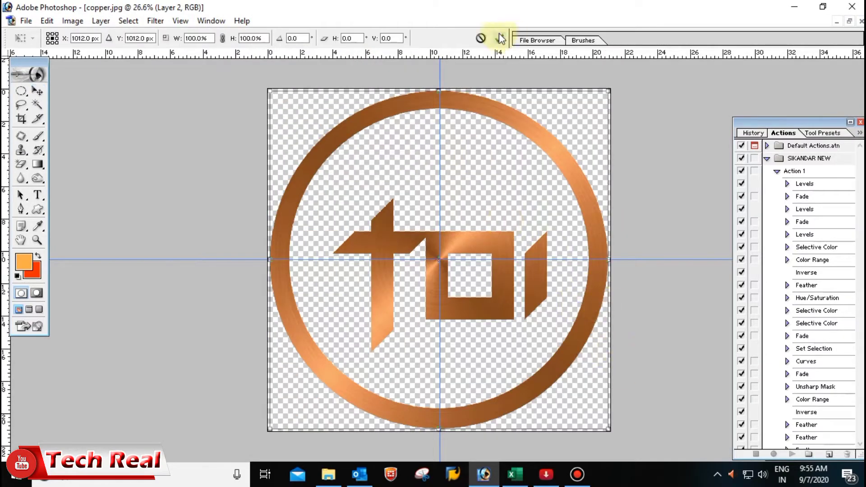
# Step: Commit the ring transform, then enlarge the letters and shift them left inside the ring
pyautogui.click(500, 39)
pyautogui.moveTo(551, 194); pyautogui.dragTo(590, 188)
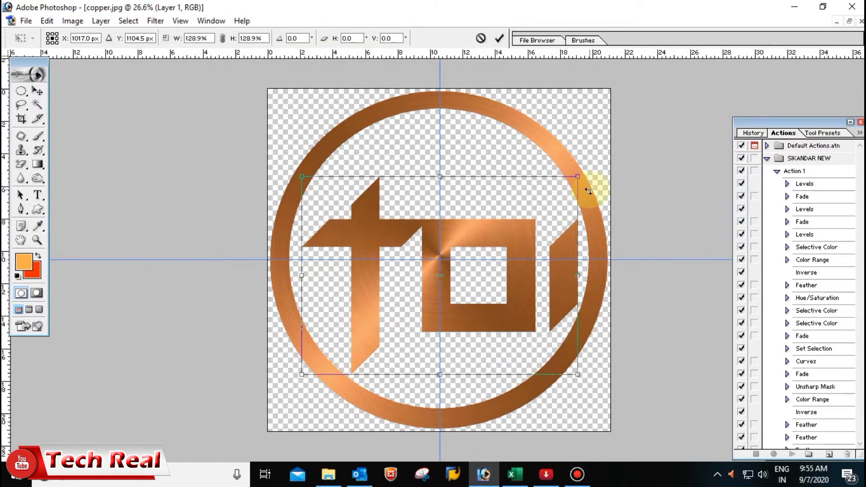
pyautogui.press('Return')
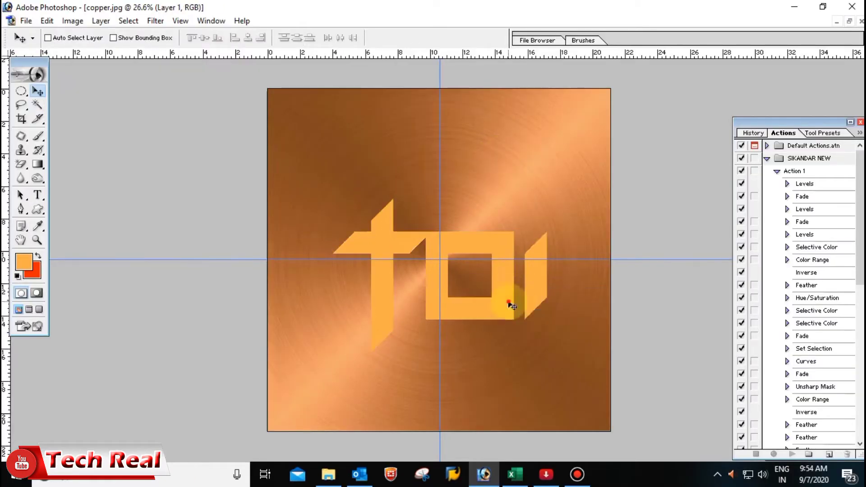
# Step: Pick the letter layer under the cursor and delete it
pyautogui.rightClick(512, 305)
pyautogui.click(514, 291)
pyautogui.hotkey('alt', 'l')
pyautogui.press('d')
pyautogui.press('l')
pyautogui.hotkey('alt', 'l')
pyautogui.press('d')
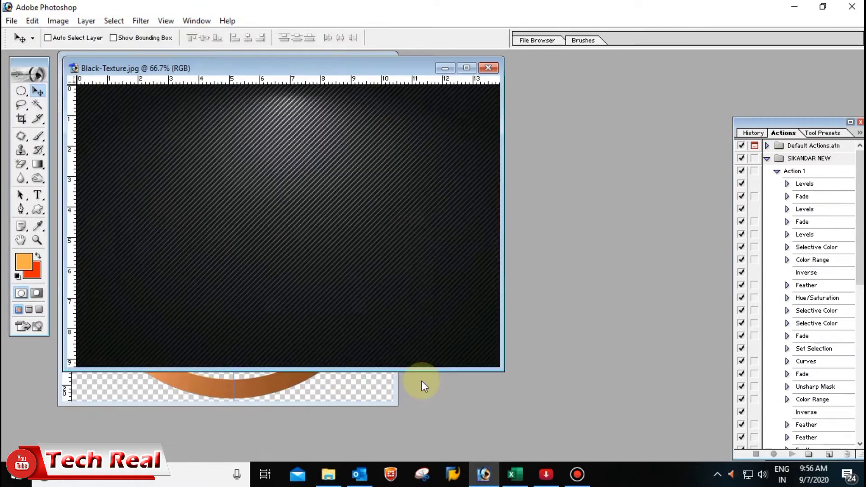
# Step: Close the Black-Texture image, Magic Wand-select the copper ring, and invert the selection
pyautogui.moveTo(363, 66); pyautogui.dragTo(557, 107)
pyautogui.click(680, 113)
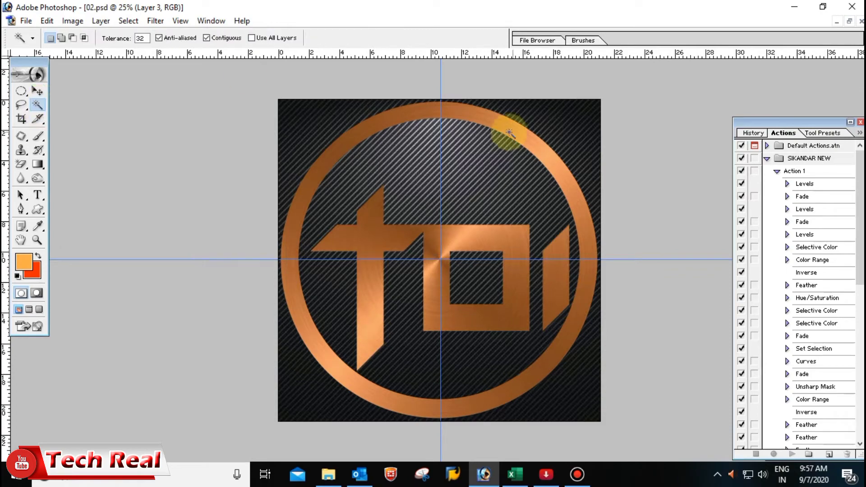
pyautogui.keyDown('ctrl'); pyautogui.click(506, 131); pyautogui.keyUp('ctrl')
pyautogui.click(38, 104)
pyautogui.click(298, 294)
pyautogui.click(582, 312)
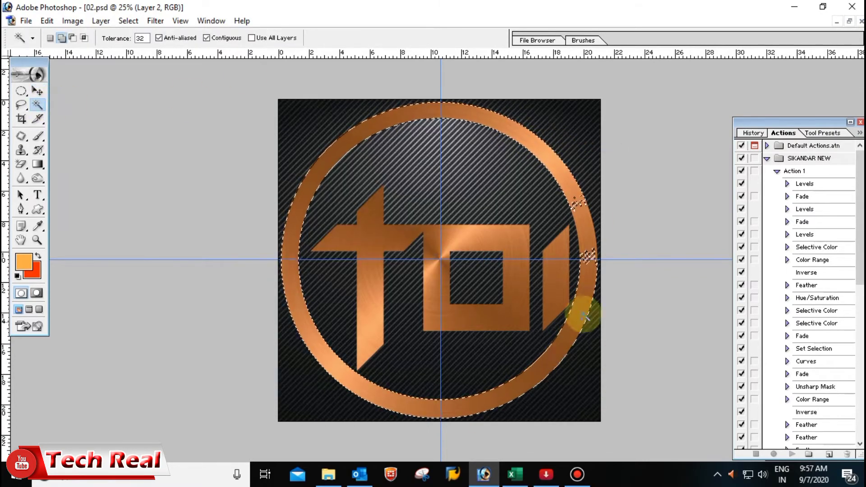
pyautogui.click(21, 104)
pyautogui.click(38, 105)
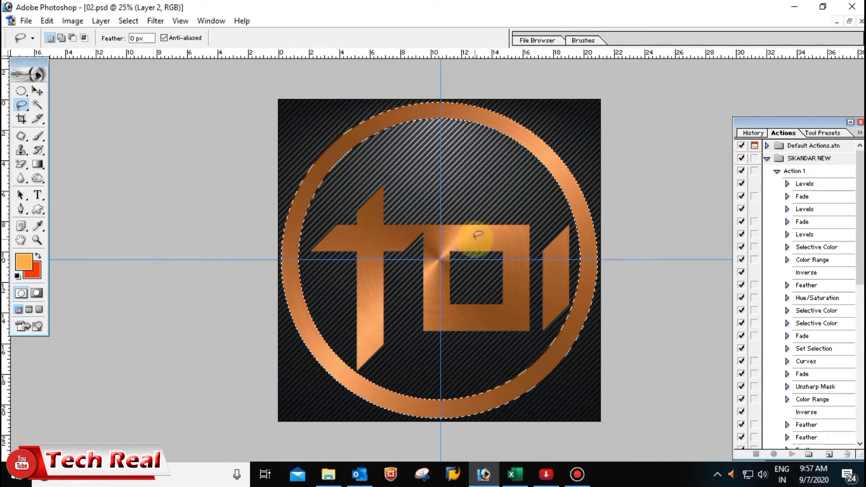
pyautogui.hotkey('ctrl', 'shift', 'i')
# Step: Reselect the ring and stripe areas with the Magic Wand, then lasso a diagonal across the logo
pyautogui.press('i')
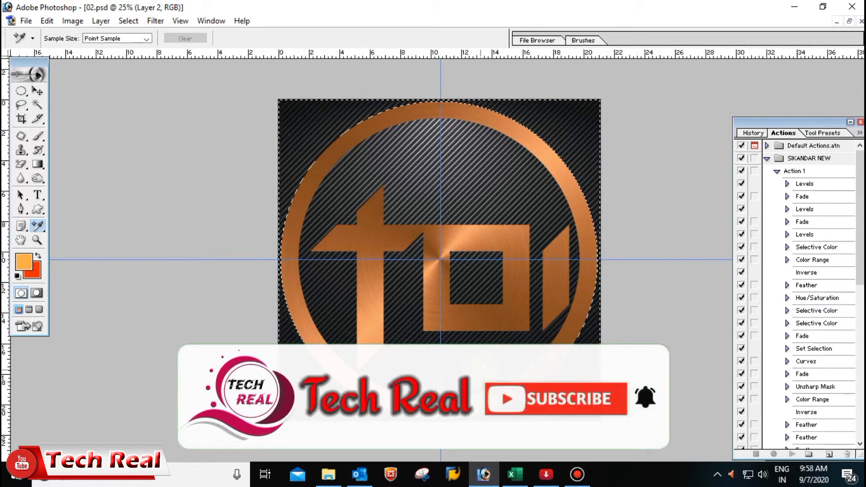
pyautogui.press('v')
pyautogui.press('w')
pyautogui.click(587, 226)
pyautogui.click(293, 290)
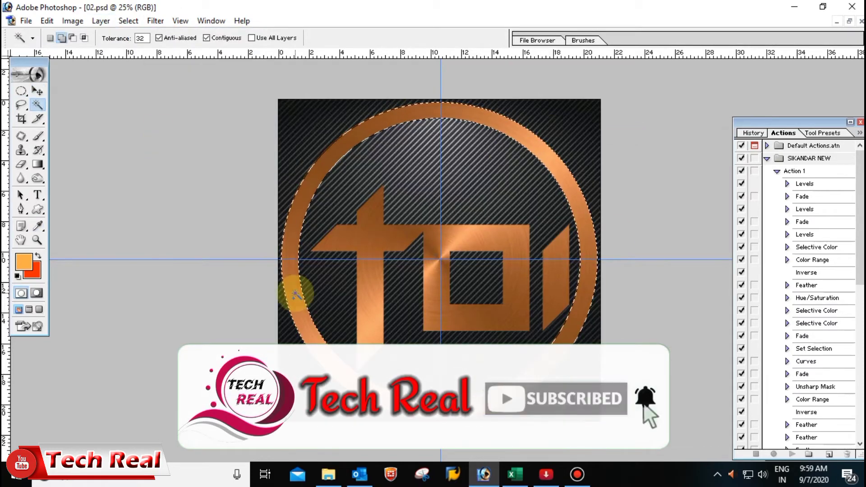
pyautogui.click(451, 140)
pyautogui.press('l')
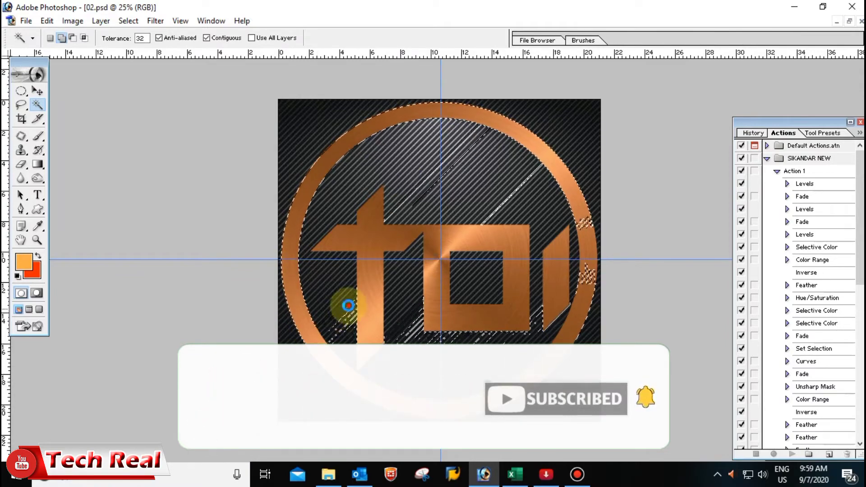
pyautogui.moveTo(344, 305)
pyautogui.mouseDown()
pyautogui.moveTo(344, 152)
pyautogui.moveTo(606, 358)
pyautogui.moveTo(529, 247)
pyautogui.moveTo(310, 184)
pyautogui.moveTo(551, 177)
pyautogui.moveTo(499, 131)
pyautogui.moveTo(370, 351)
pyautogui.mouseUp()
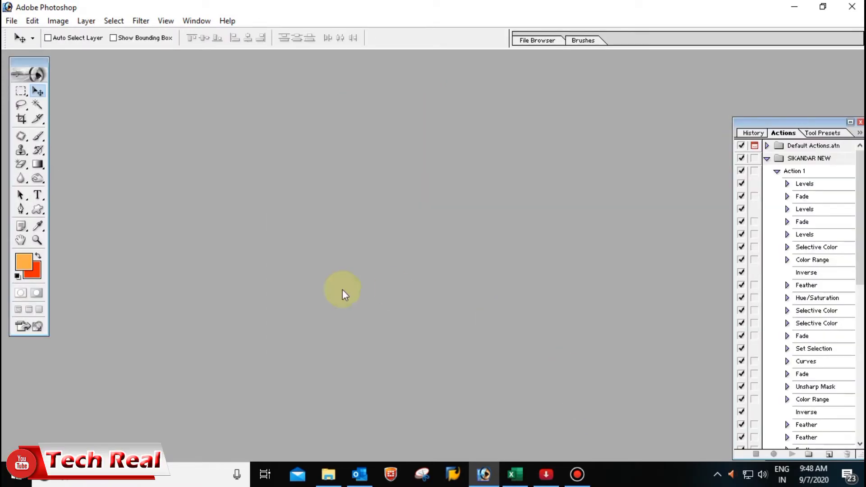
# Step: Browse to the Overlay folder in File Explorer and open copper.jpg in Photoshop
pyautogui.click(328, 474)
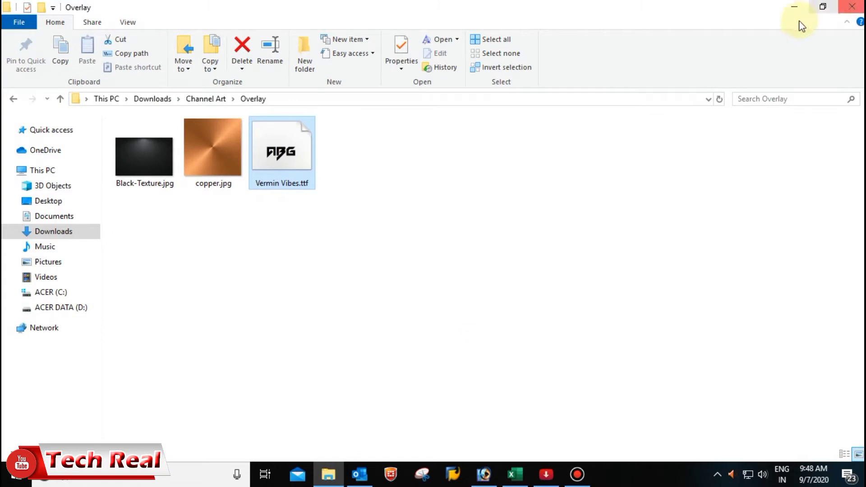
pyautogui.click(823, 6)
pyautogui.click(256, 197)
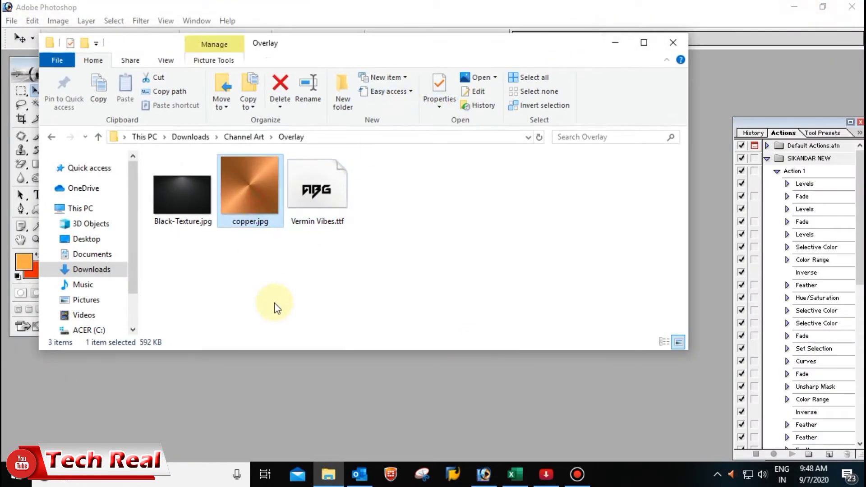
pyautogui.press('Return')
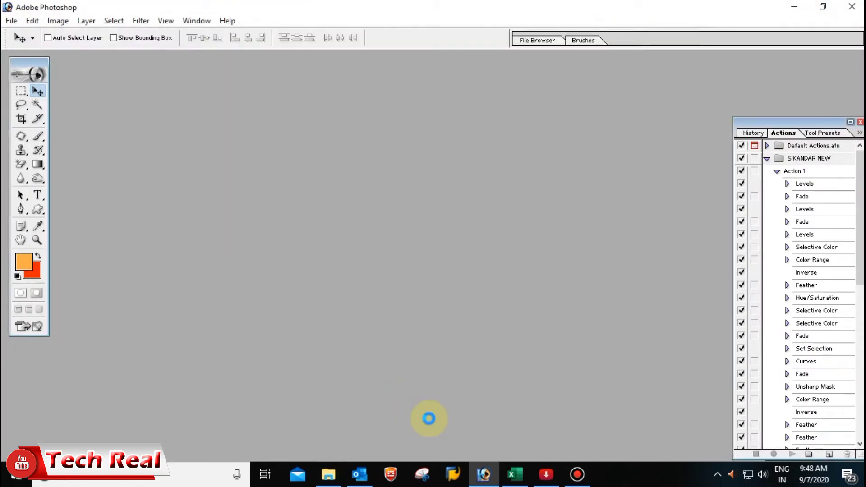
# Step: Maximize copper.jpg, hide the palettes, and fit the image to the screen
pyautogui.click(360, 63)
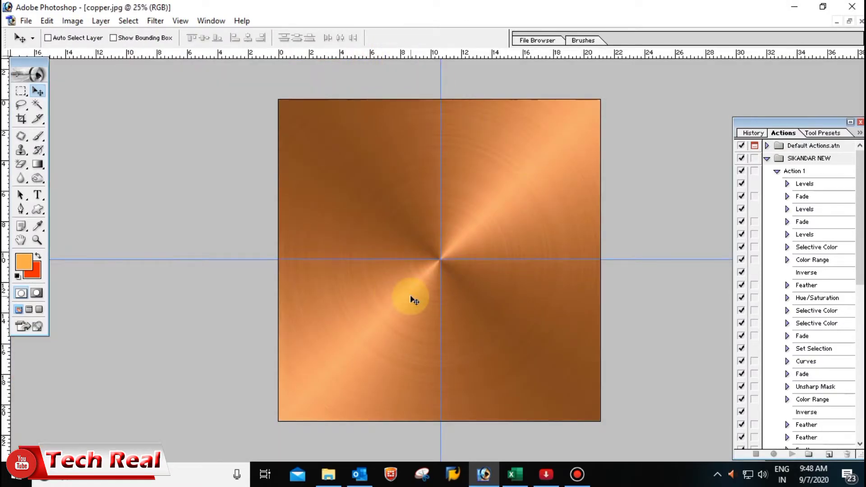
pyautogui.press('Tab')
pyautogui.hotkey('ctrl', '0')
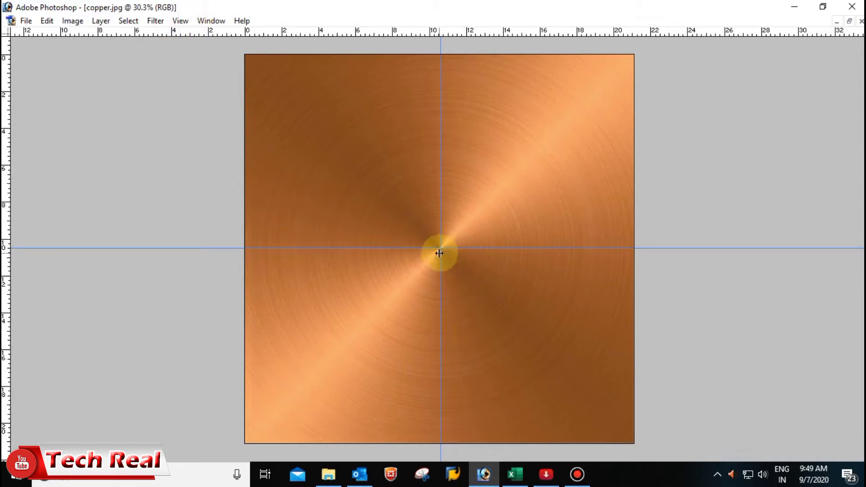
# Step: Add a vertical guide at 2.5 inches, undo it, and restore the palettes
pyautogui.click(180, 21)
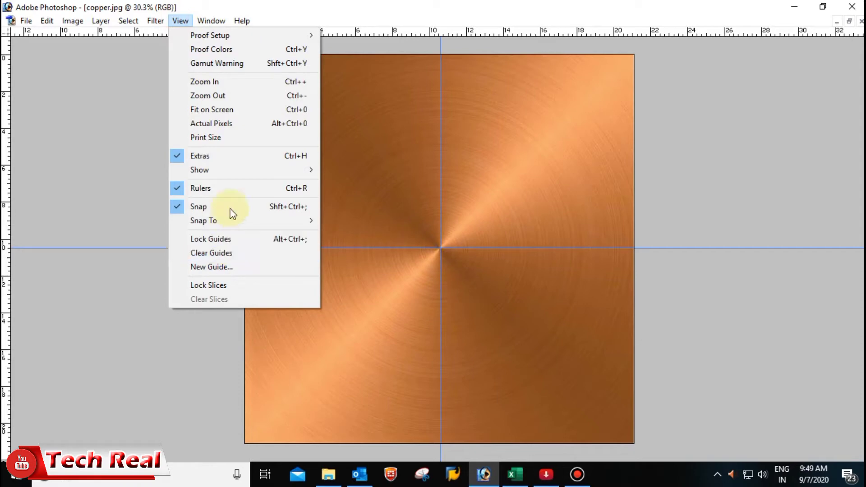
pyautogui.click(288, 268)
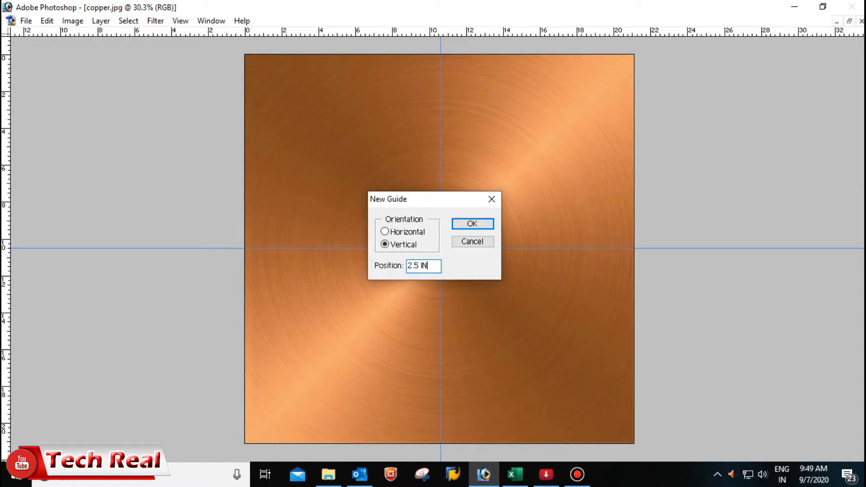
pyautogui.press('Return')
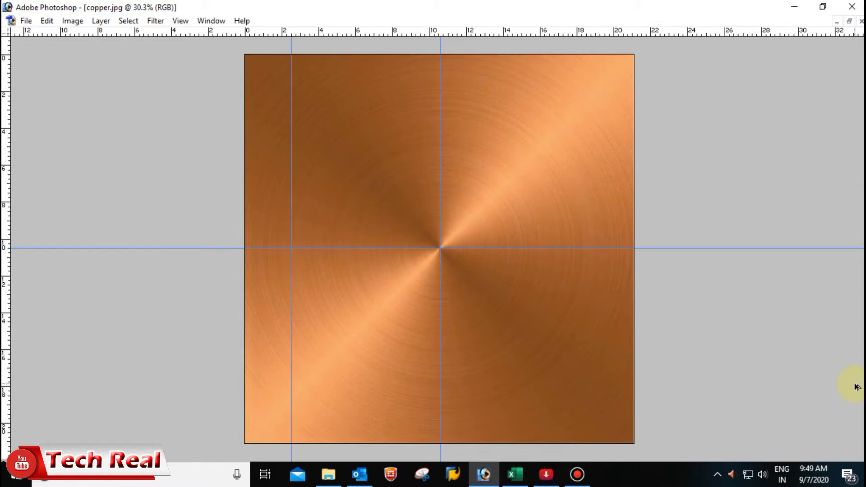
pyautogui.hotkey('ctrl', 'z')
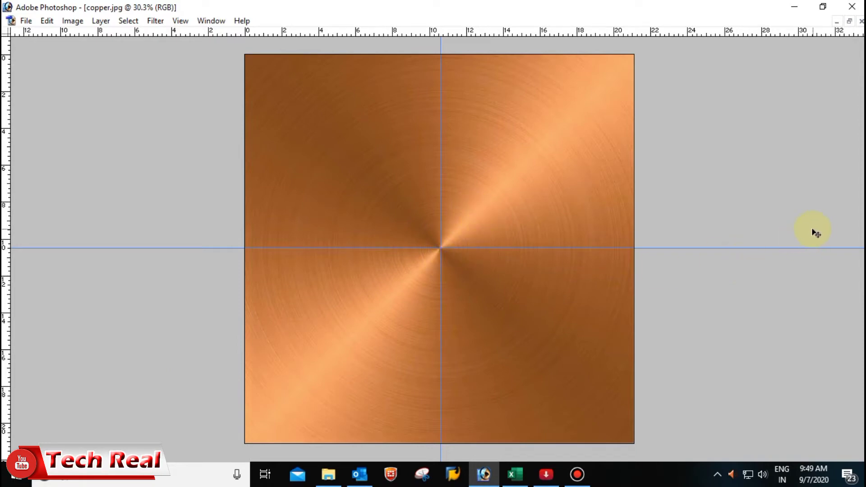
pyautogui.press('Tab')
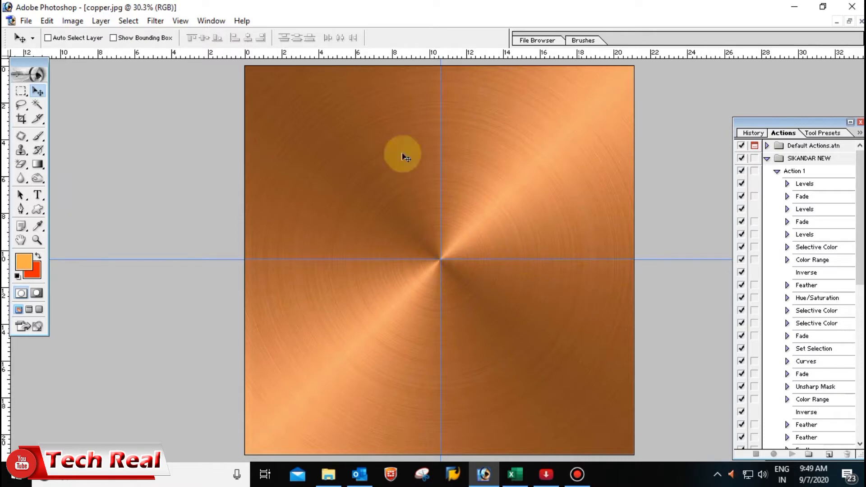
# Step: Draw a circular marquee around the image centre, then undo an accidental nudge of it
pyautogui.click(20, 93)
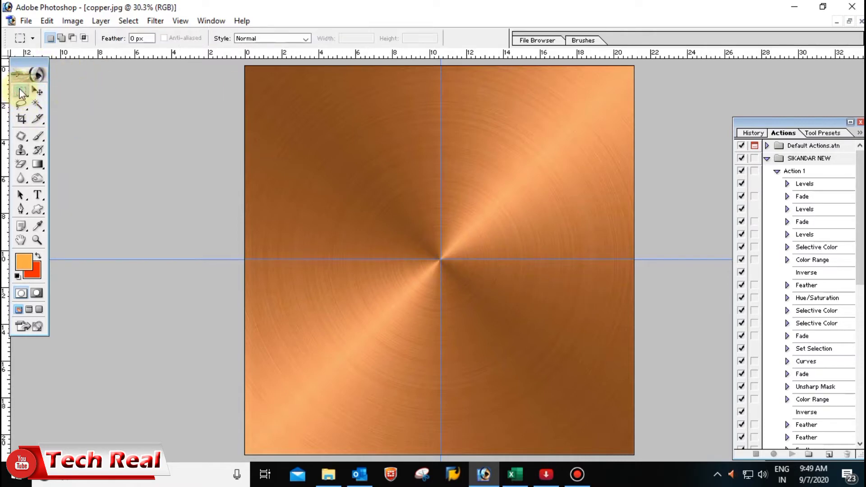
pyautogui.moveTo(20, 93); pyautogui.dragTo(61, 111)
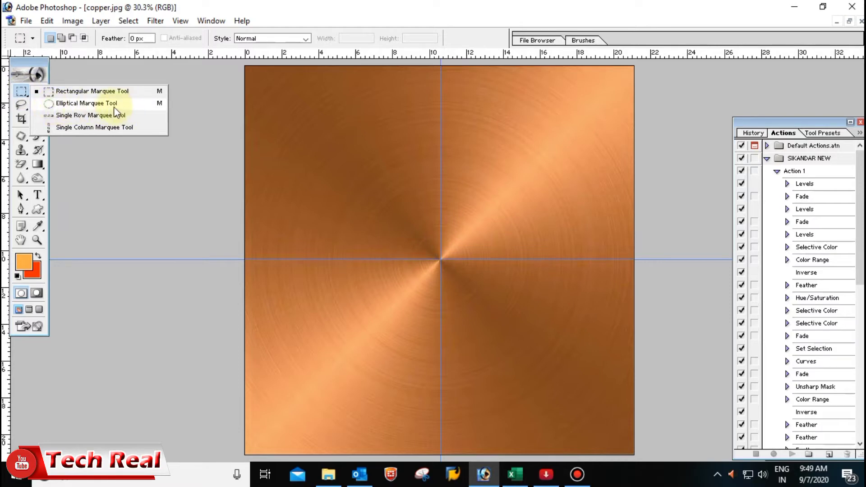
pyautogui.click(143, 104)
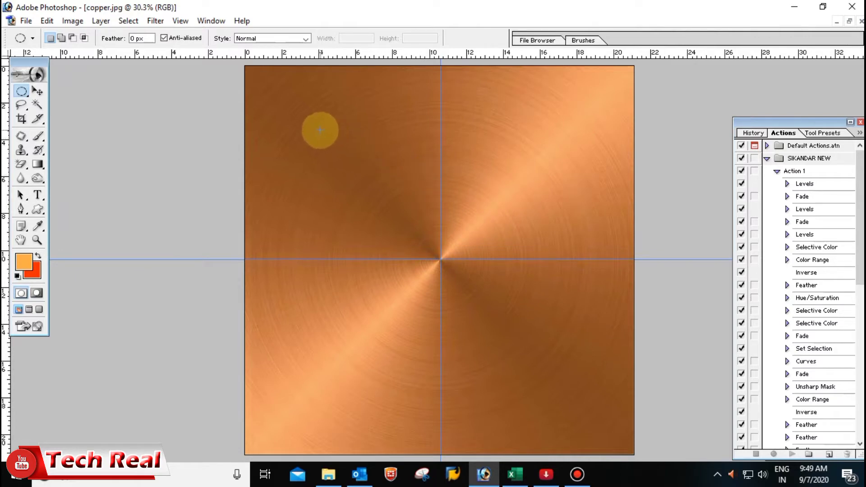
pyautogui.moveTo(316, 126); pyautogui.dragTo(589, 408)
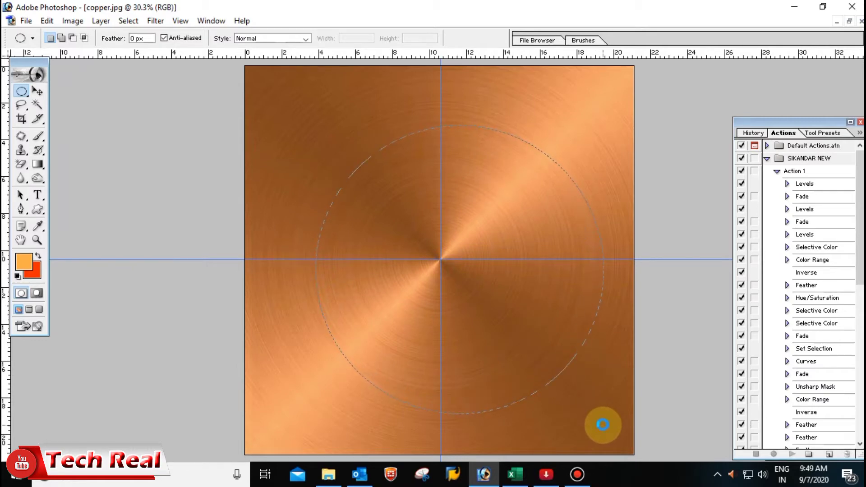
pyautogui.moveTo(603, 424); pyautogui.dragTo(603, 425)
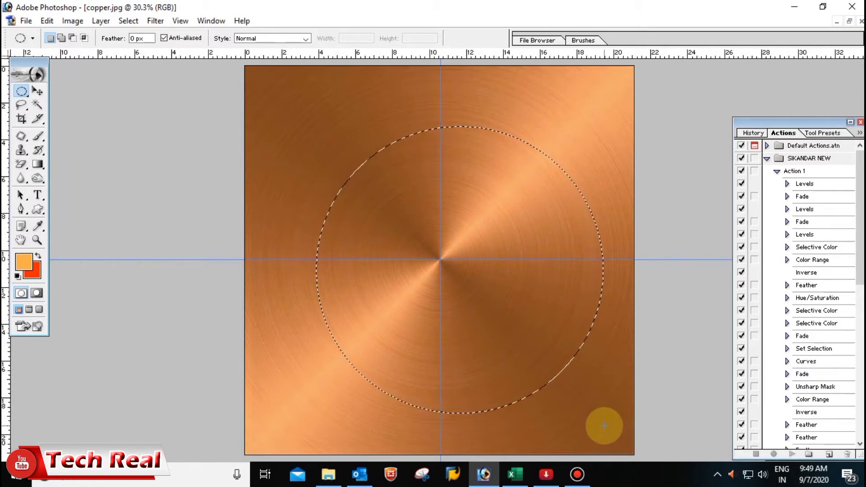
pyautogui.press('v')
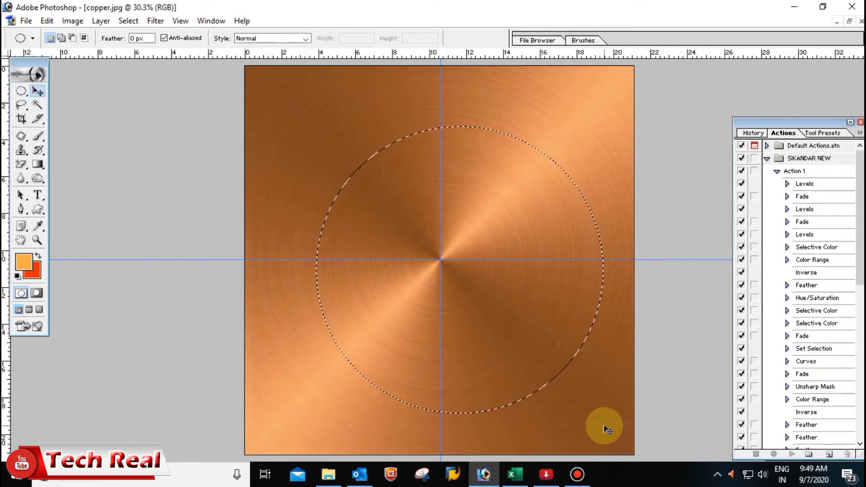
pyautogui.hotkey('shift', 'Left')
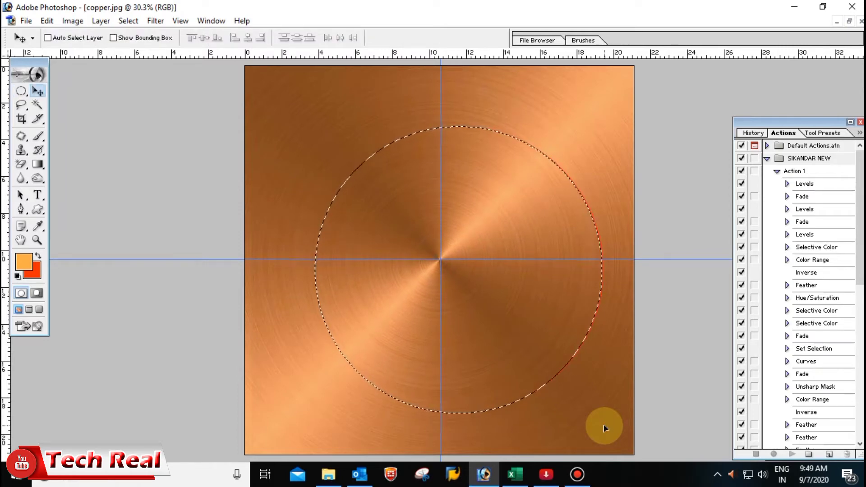
pyautogui.hotkey('shift', 'Left')
pyautogui.hotkey('shift', 'Left')
pyautogui.hotkey('shift', 'Left')
pyautogui.hotkey('shift', 'Left')
pyautogui.hotkey('ctrl', 'z')
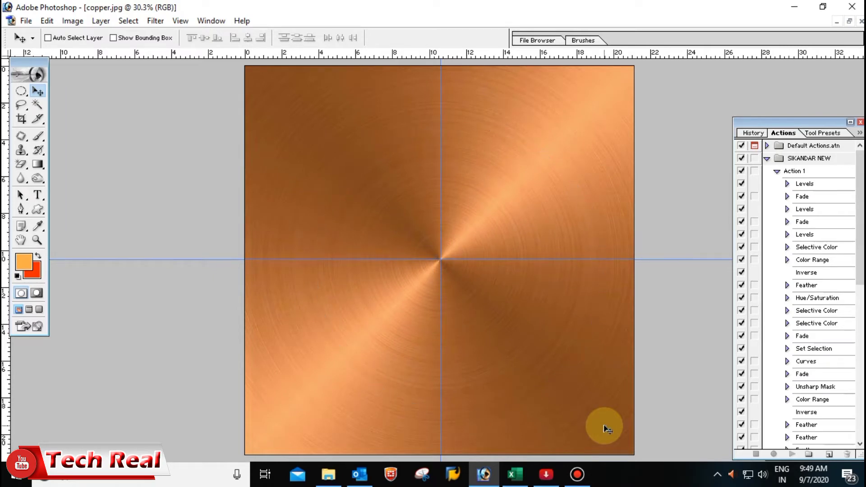
# Step: Select a larger circle on the copper texture and undo an accidental move
pyautogui.click(21, 91)
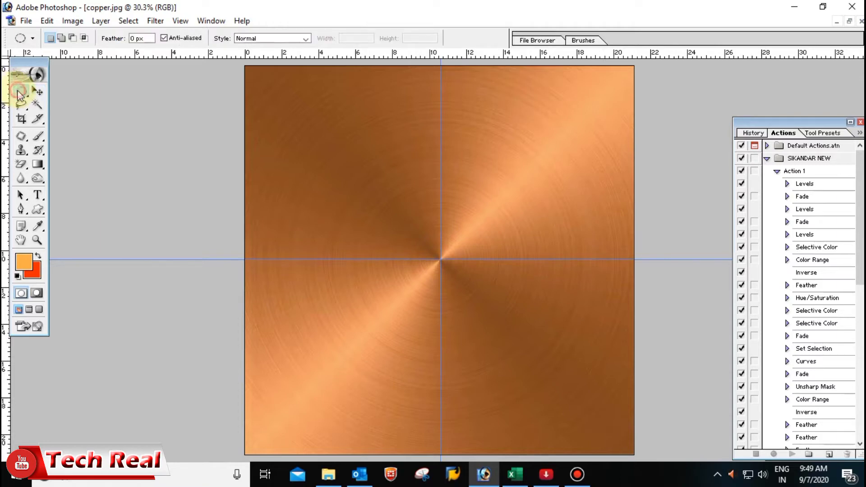
pyautogui.moveTo(276, 118)
pyautogui.mouseDown()
pyautogui.moveTo(471, 311)
pyautogui.moveTo(652, 440)
pyautogui.mouseUp()
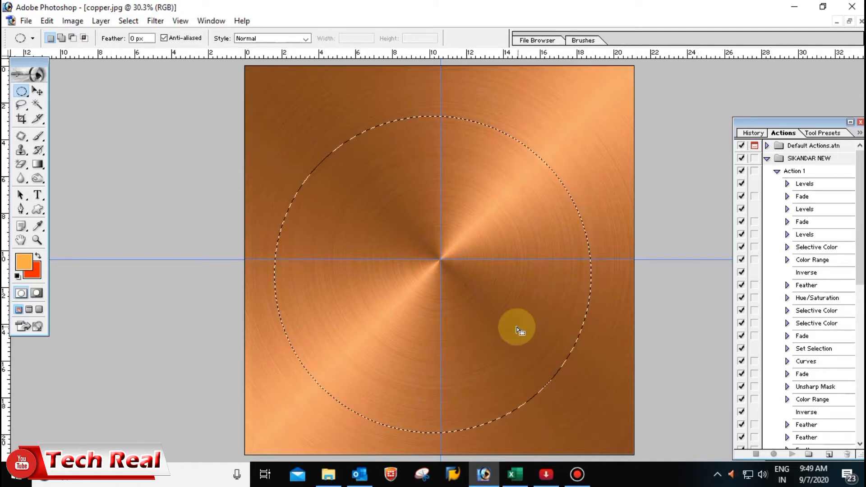
pyautogui.press('v')
pyautogui.moveTo(501, 324); pyautogui.dragTo(516, 316)
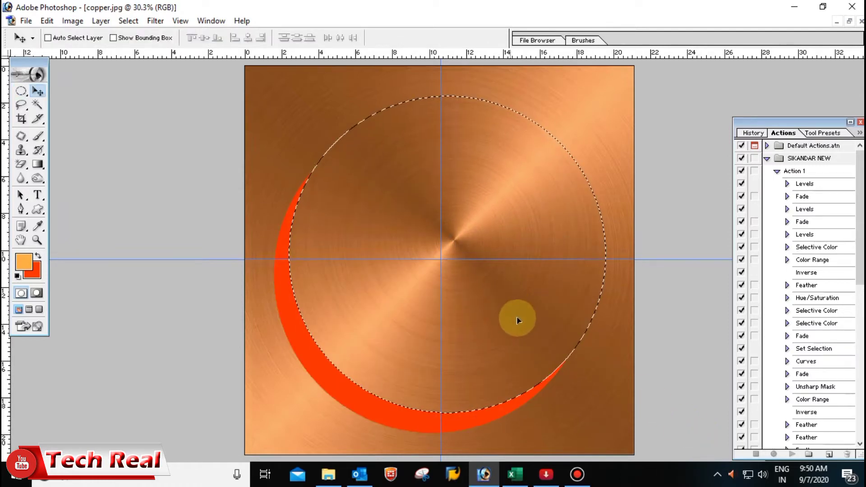
pyautogui.hotkey('ctrl', 'z')
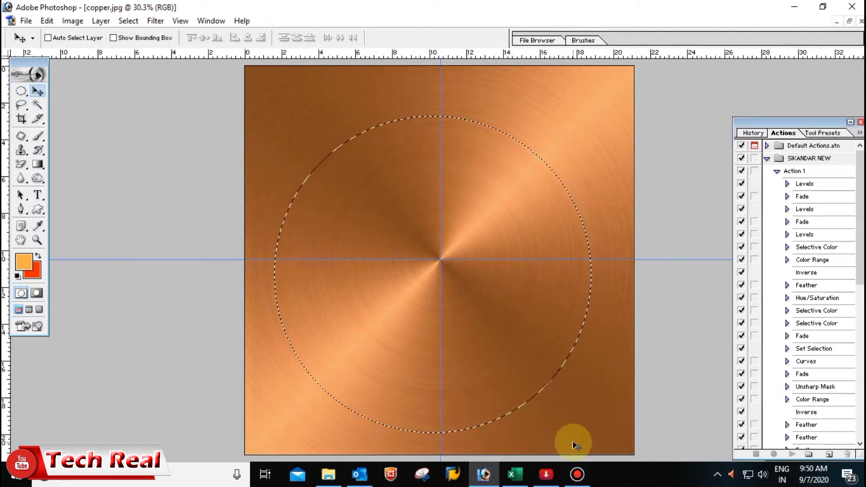
# Step: Select a circle spanning the whole canvas and copy it to a new Layer 1
pyautogui.press('m')
pyautogui.click(273, 126)
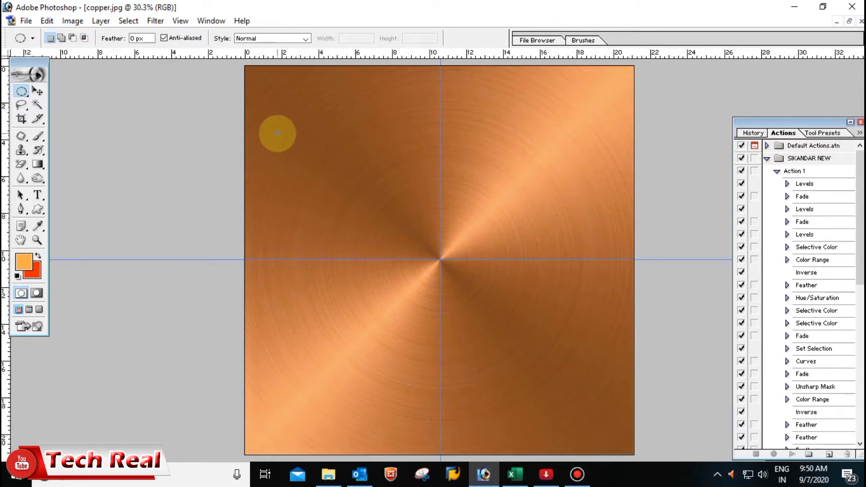
pyautogui.moveTo(280, 129)
pyautogui.mouseDown()
pyautogui.moveTo(593, 413)
pyautogui.moveTo(619, 422)
pyautogui.mouseUp()
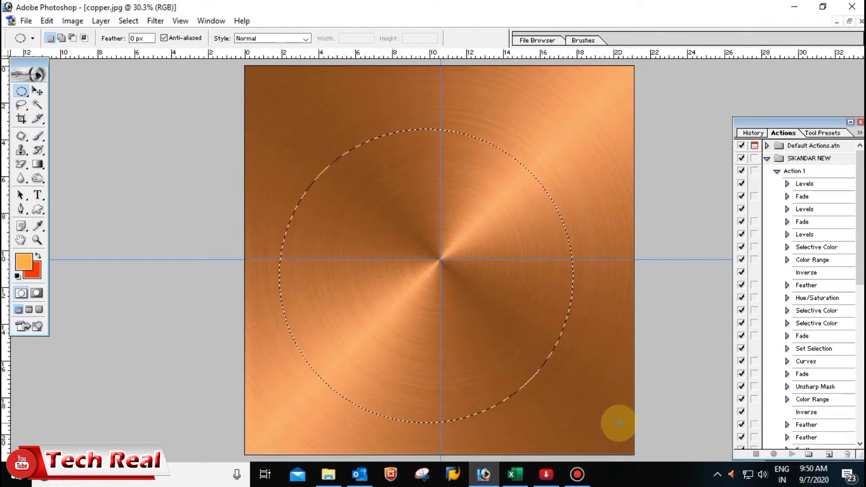
pyautogui.moveTo(474, 301)
pyautogui.mouseDown()
pyautogui.moveTo(484, 294)
pyautogui.moveTo(479, 298)
pyautogui.mouseUp()
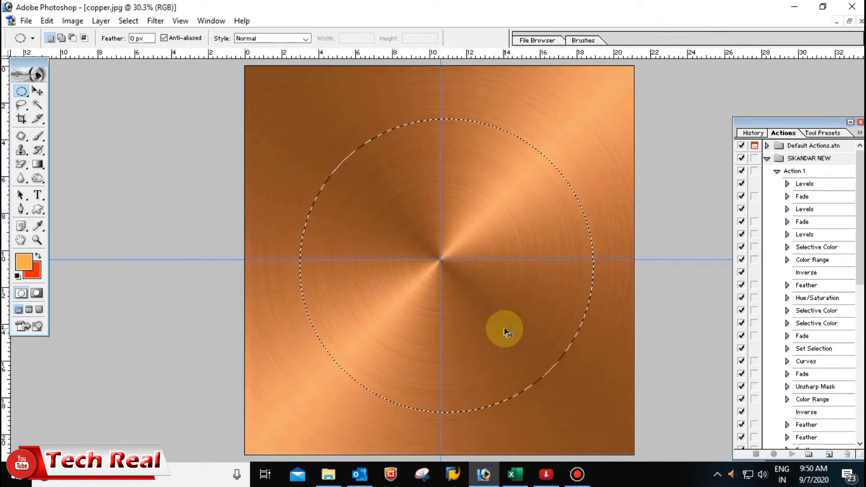
pyautogui.hotkey('ctrl', 'd')
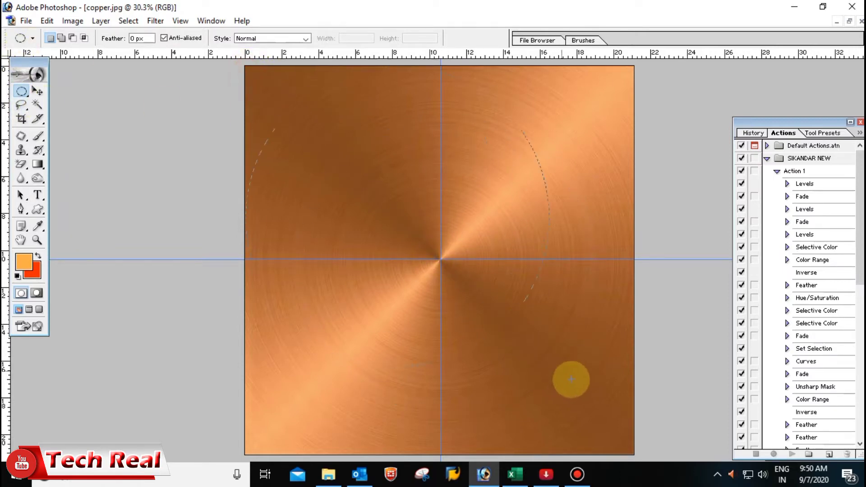
pyautogui.moveTo(246, 65); pyautogui.dragTo(627, 426)
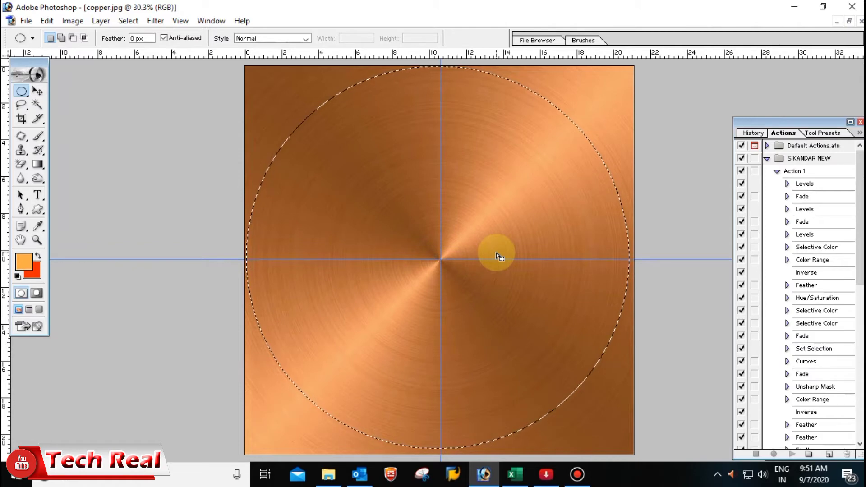
pyautogui.hotkey('ctrl', 'j')
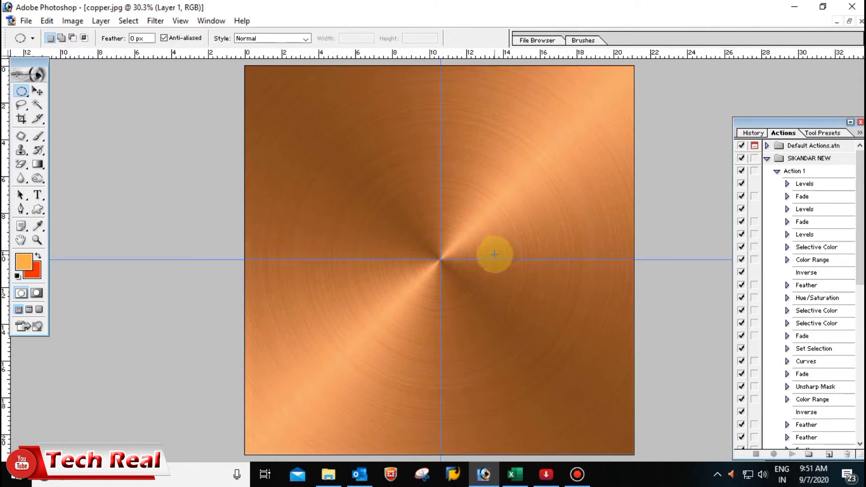
# Step: Pick the Background layer at the canvas corner and delete it via Layer > Delete > Layer
pyautogui.press('v')
pyautogui.rightClick(491, 209)
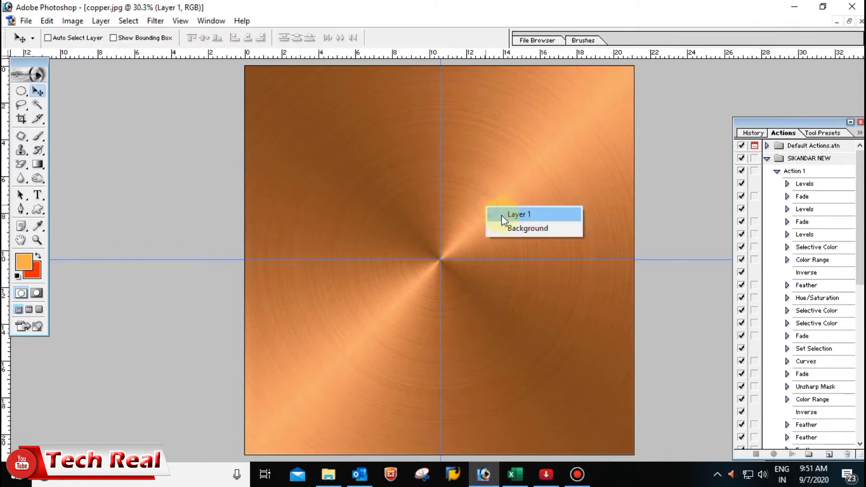
pyautogui.click(504, 216)
pyautogui.rightClick(638, 92)
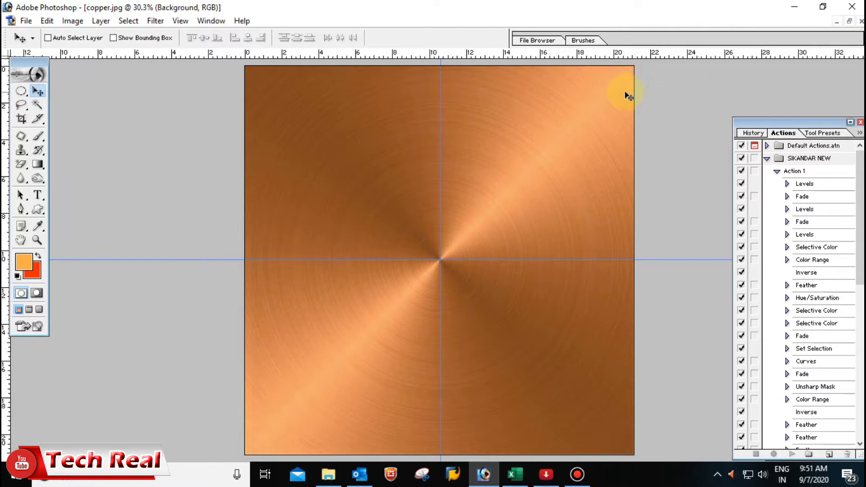
pyautogui.rightClick(472, 186)
pyautogui.click(473, 185)
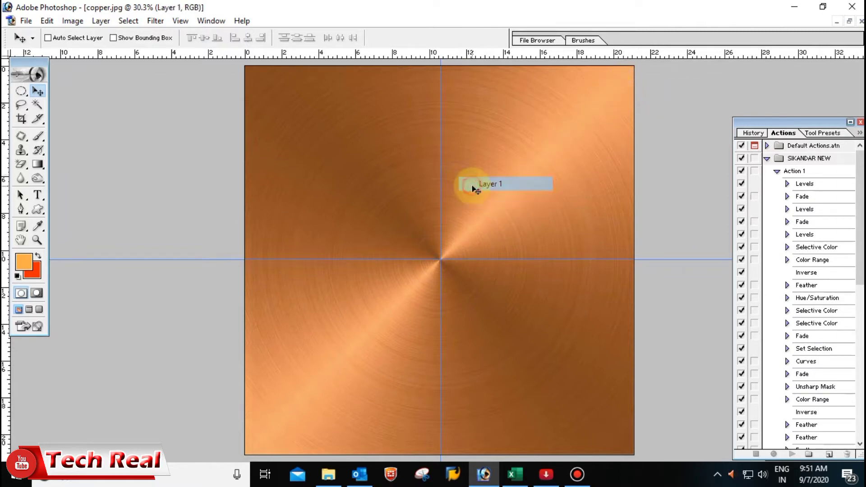
pyautogui.click(23, 94)
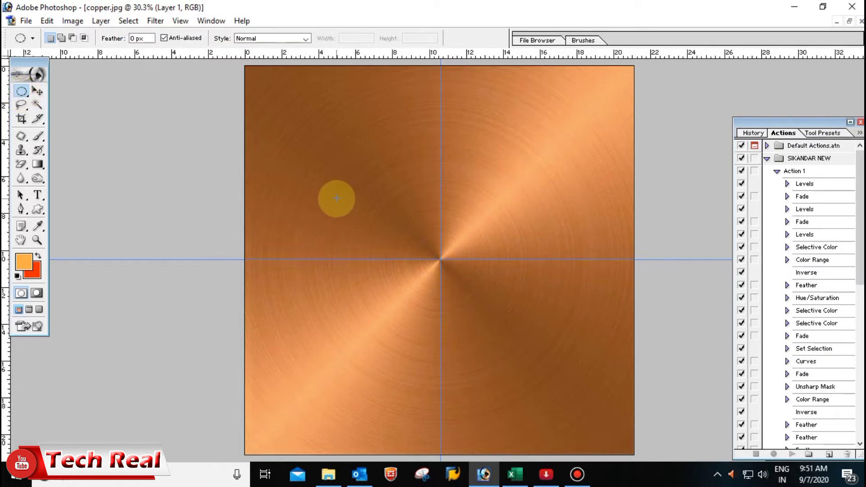
pyautogui.press('v')
pyautogui.rightClick(606, 82)
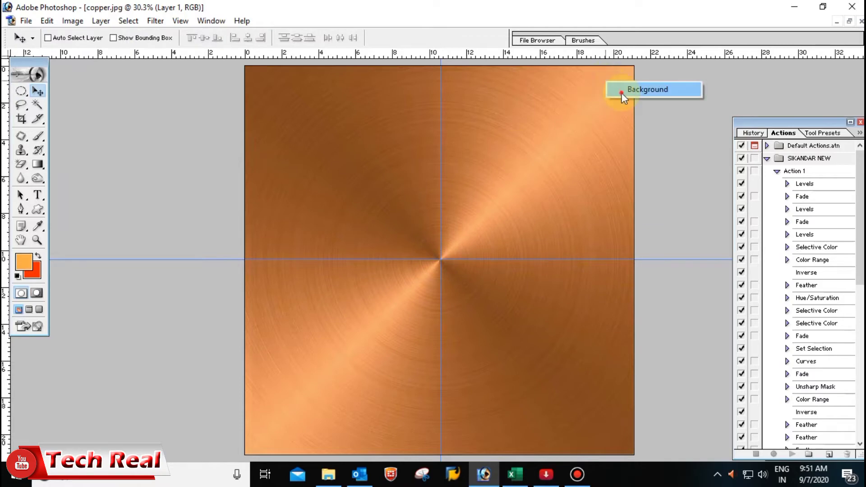
pyautogui.hotkey('alt', 'l')
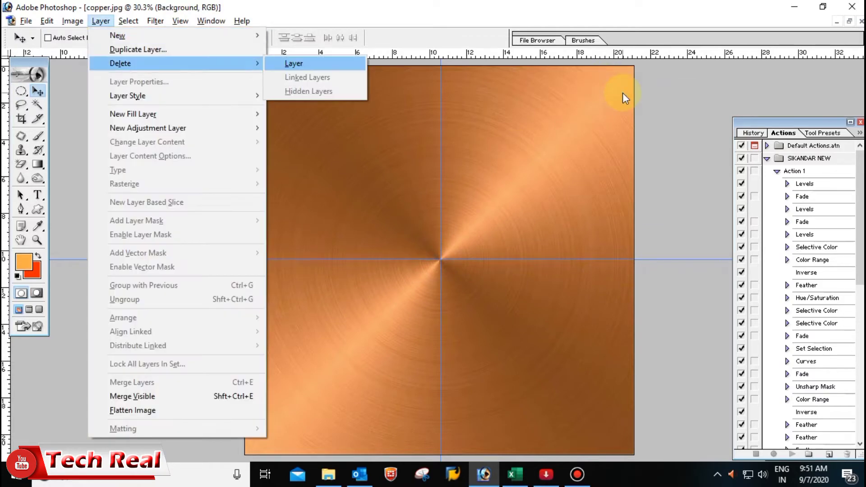
pyautogui.press('d')
pyautogui.press('l')
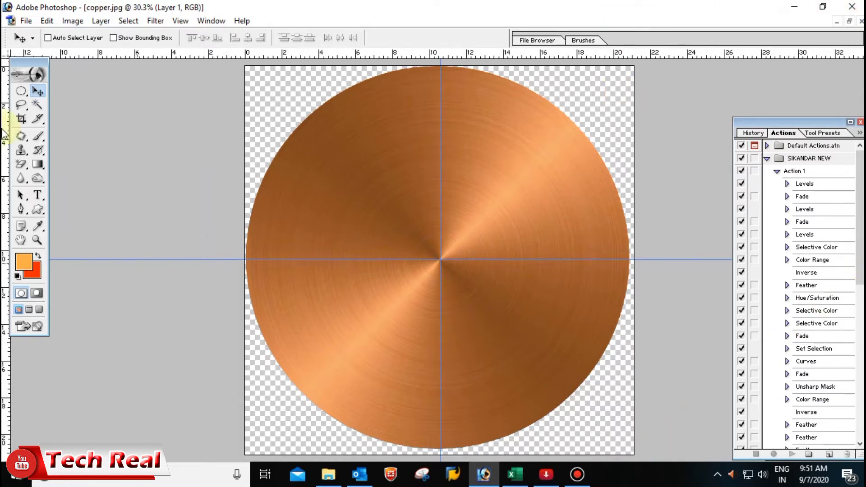
# Step: Select a slightly smaller circle inside the copper disc and delete its centre
pyautogui.click(21, 92)
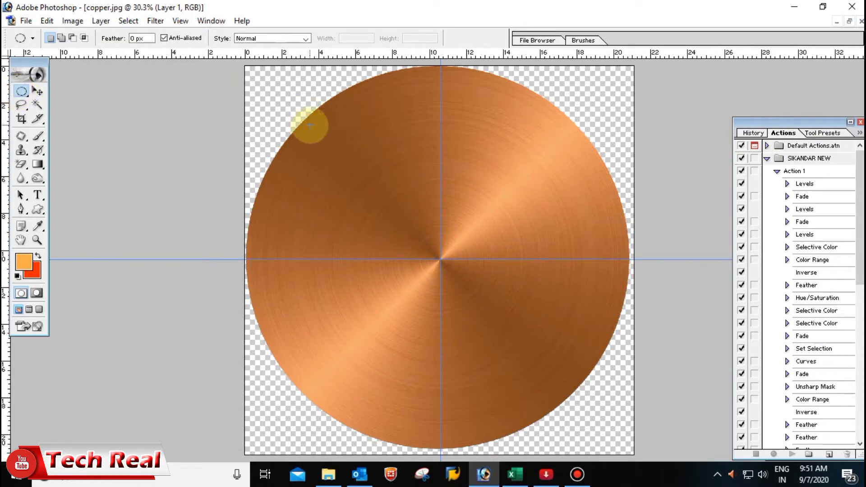
pyautogui.moveTo(267, 90); pyautogui.dragTo(641, 391)
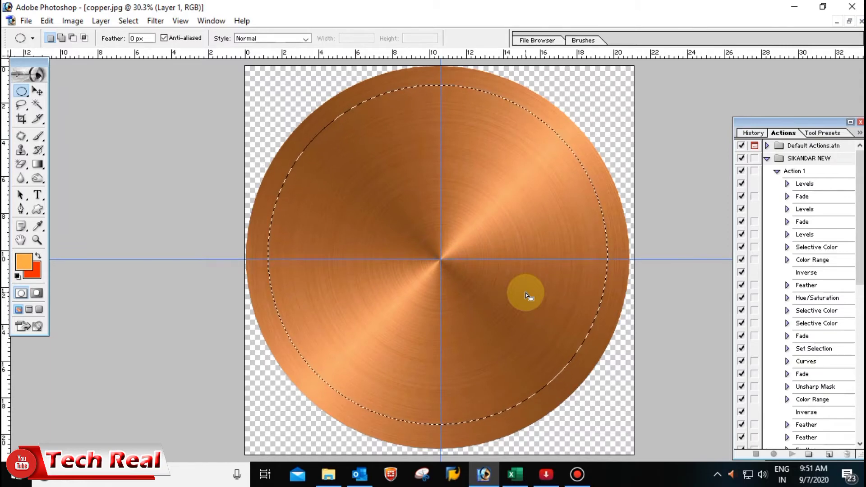
pyautogui.press('Delete')
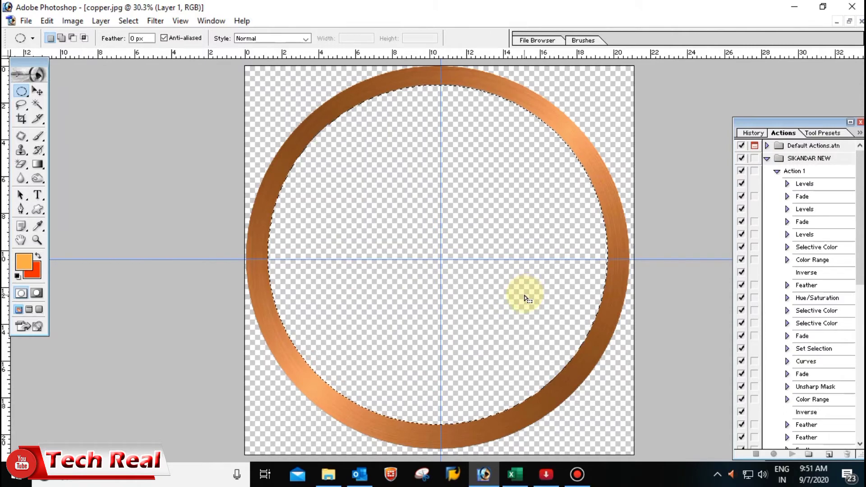
pyautogui.hotkey('ctrl', 'z')
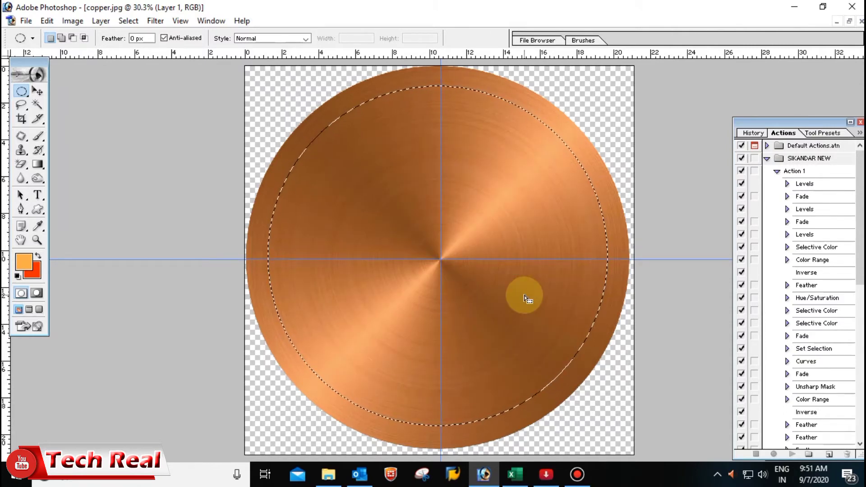
pyautogui.press('Delete')
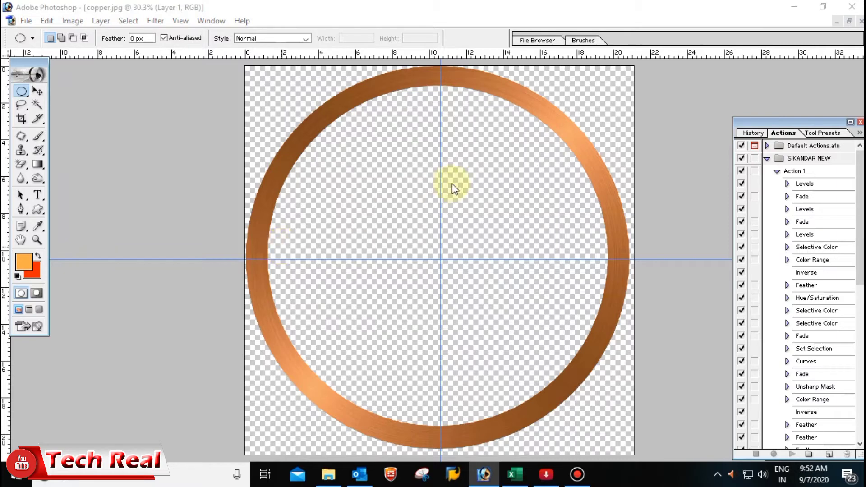
# Step: Save the ring to the Desktop as 01 in Photoshop (*.PSD) format
pyautogui.hotkey('ctrl', 'shift', 's')
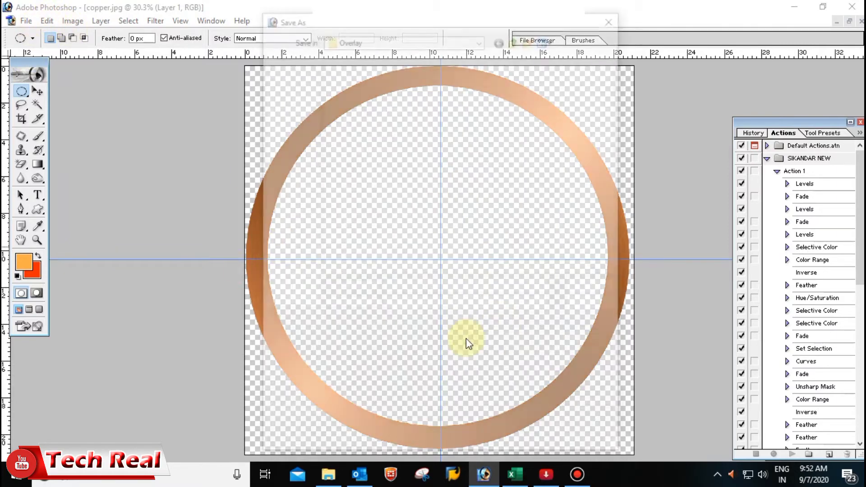
pyautogui.click(301, 104)
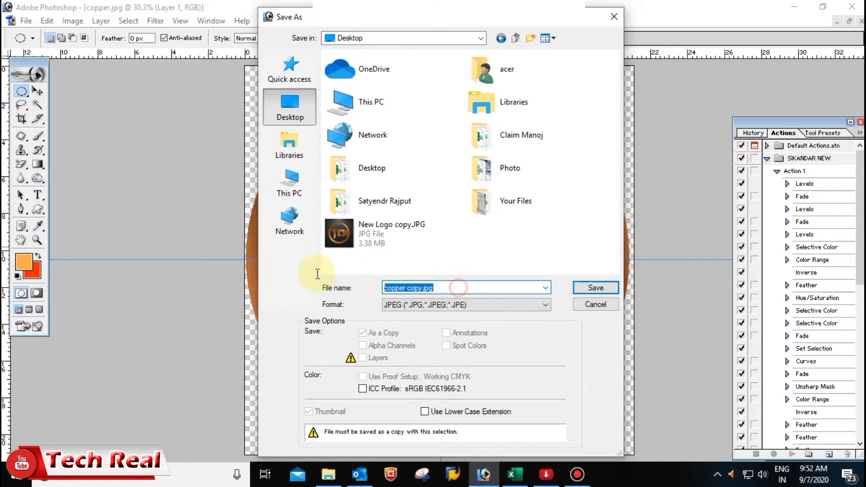
pyautogui.write('01')
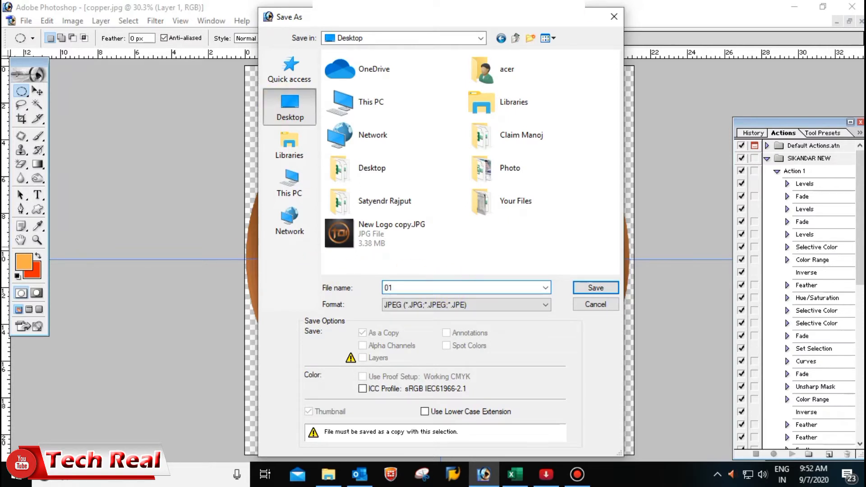
pyautogui.click(426, 305)
pyautogui.scroll(2, 426, 325)
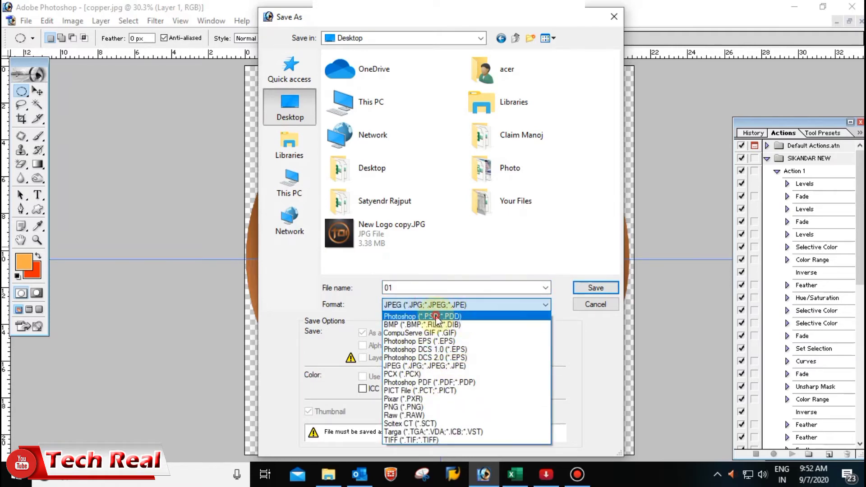
pyautogui.click(397, 317)
pyautogui.click(594, 288)
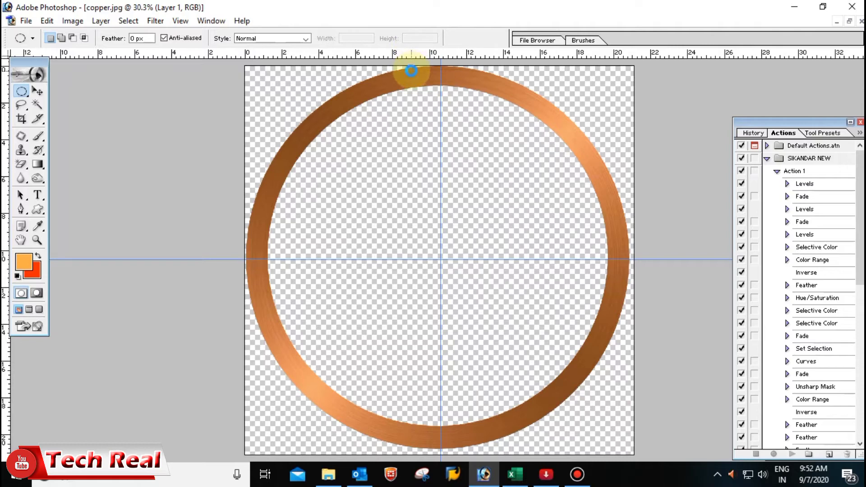
# Step: Close the ring document, maximize copper.jpg, and fit it to the screen at about 24%
pyautogui.hotkey('ctrl', 'w')
pyautogui.click(463, 195)
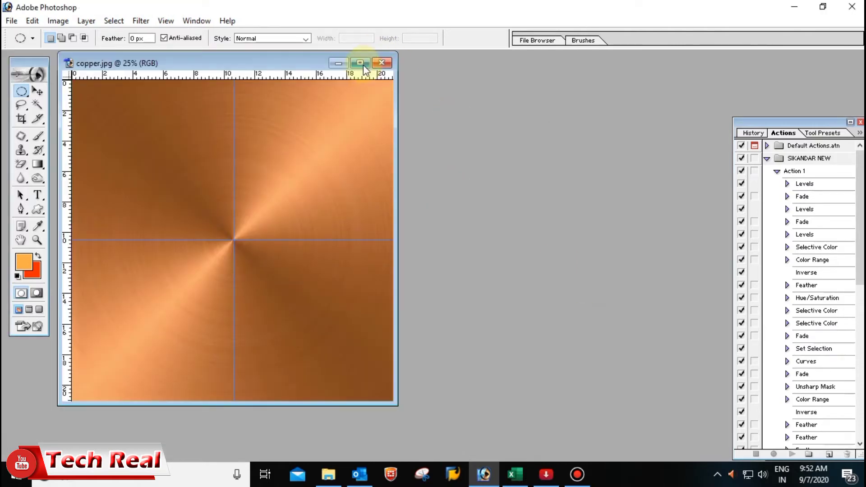
pyautogui.click(360, 63)
pyautogui.hotkey('ctrl', '+')
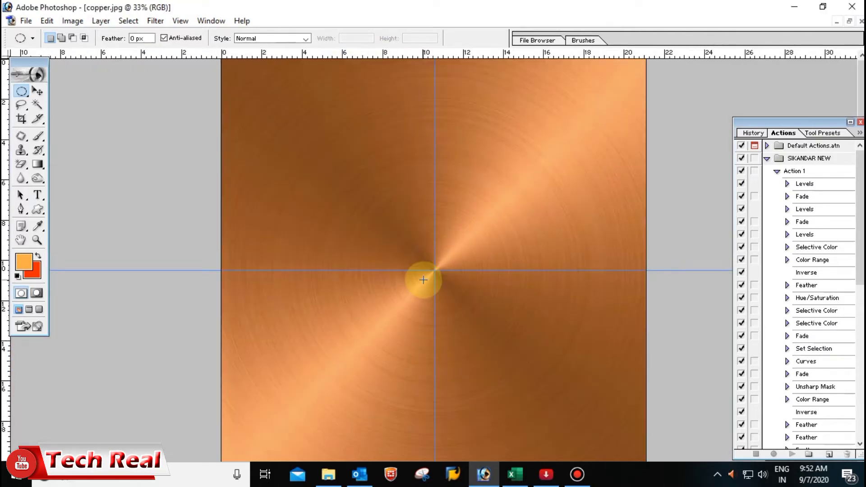
pyautogui.hotkey('ctrl', '-')
pyautogui.hotkey('ctrl', '-')
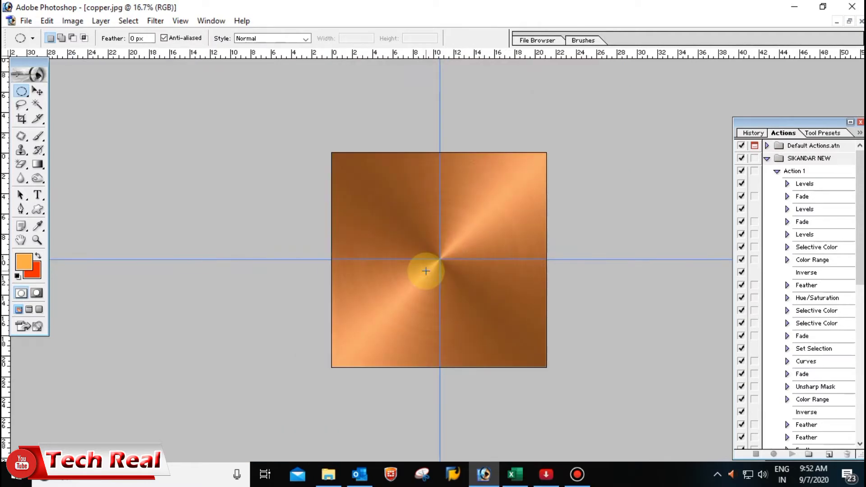
pyautogui.hotkey('ctrl', '0')
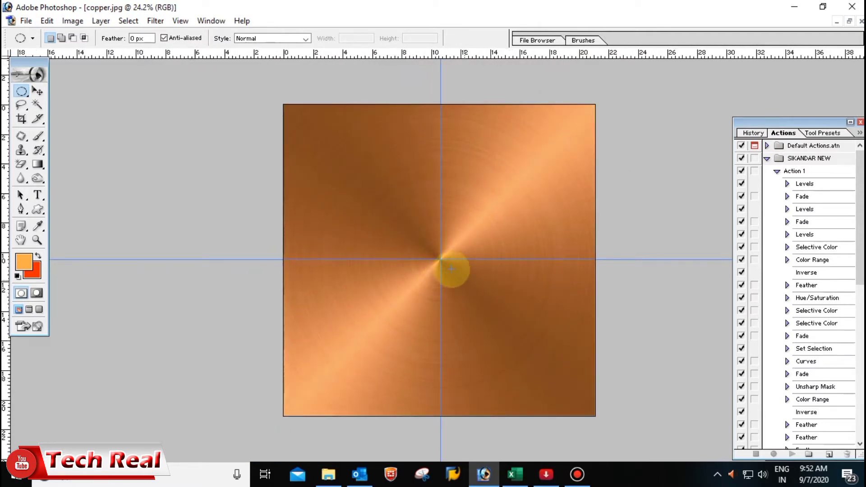
# Step: Set the Type tool font to Viner Hand ITC and check the Vermin Vibes font file in Explorer
pyautogui.press('t')
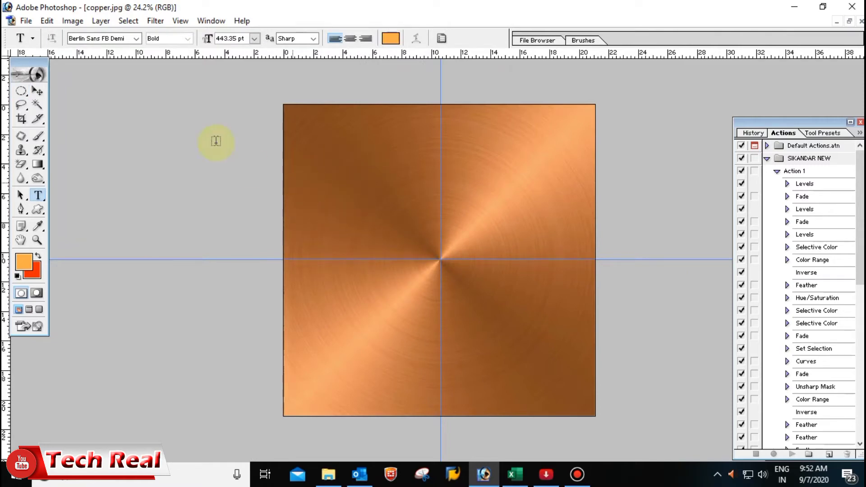
pyautogui.click(137, 38)
pyautogui.click(110, 38)
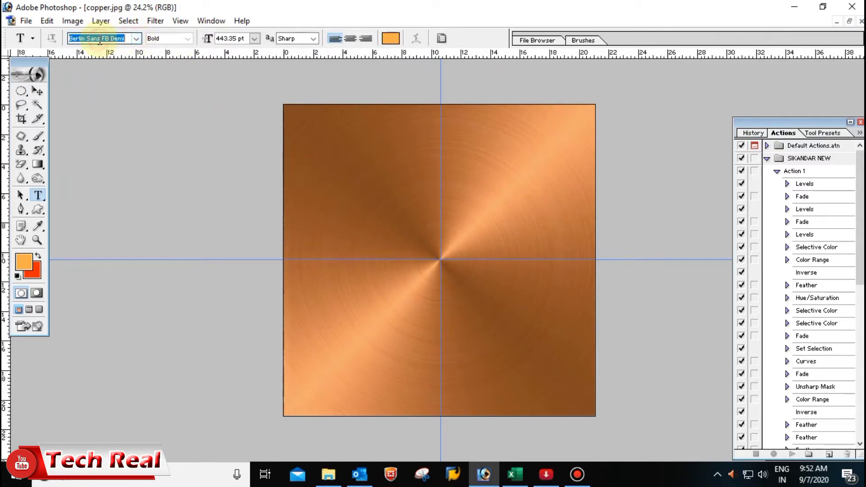
pyautogui.write('vi')
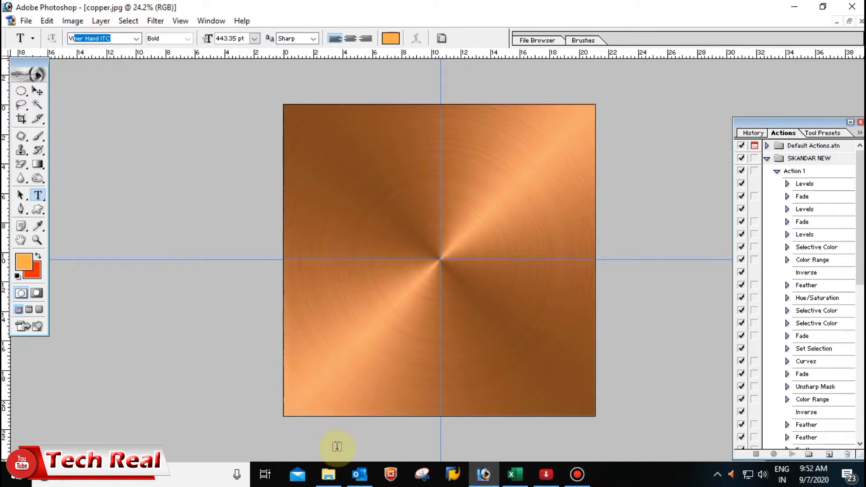
pyautogui.click(328, 474)
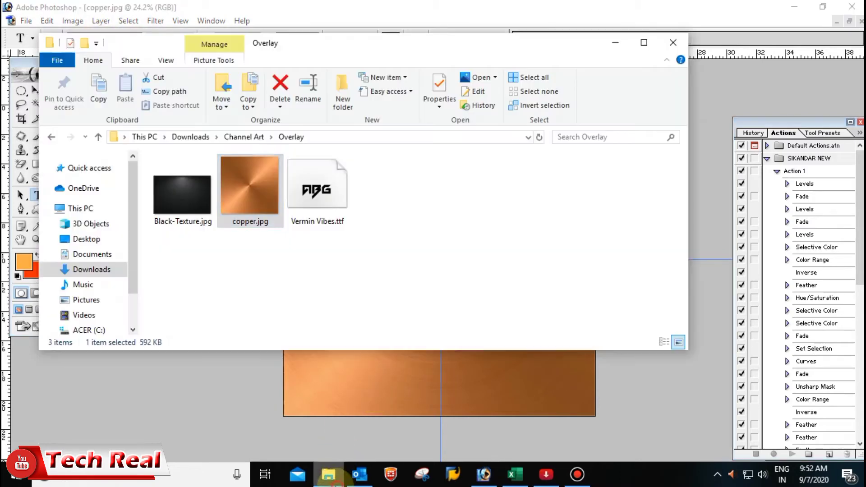
pyautogui.click(306, 229)
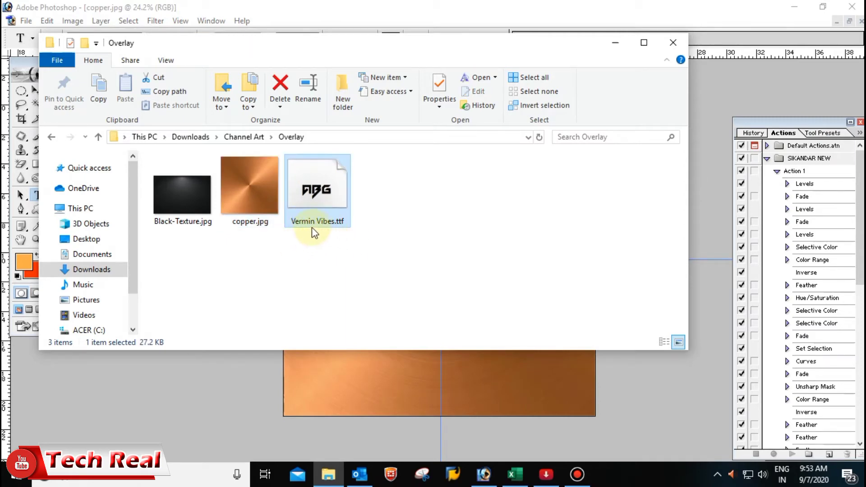
pyautogui.click(403, 361)
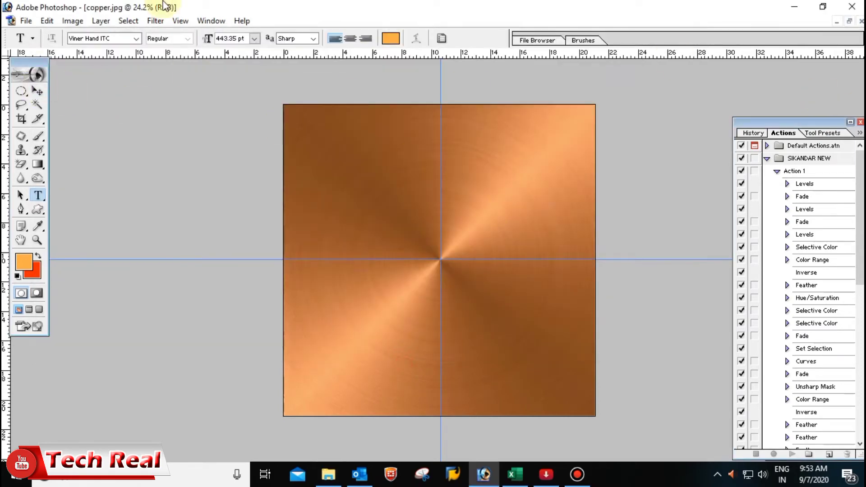
# Step: Switch the font to Vermin Vibes and type 'toi' on the upper-left of the copper image
pyautogui.click(121, 39)
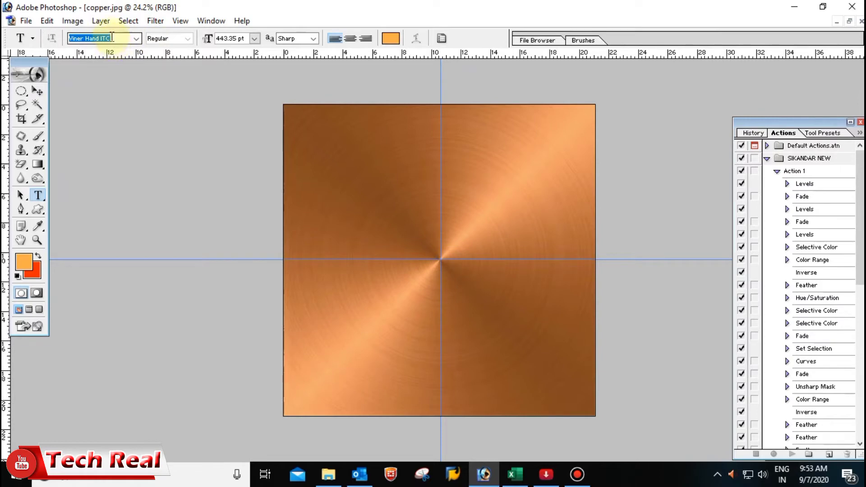
pyautogui.write('v')
pyautogui.write('er')
pyautogui.write('min Vibes')
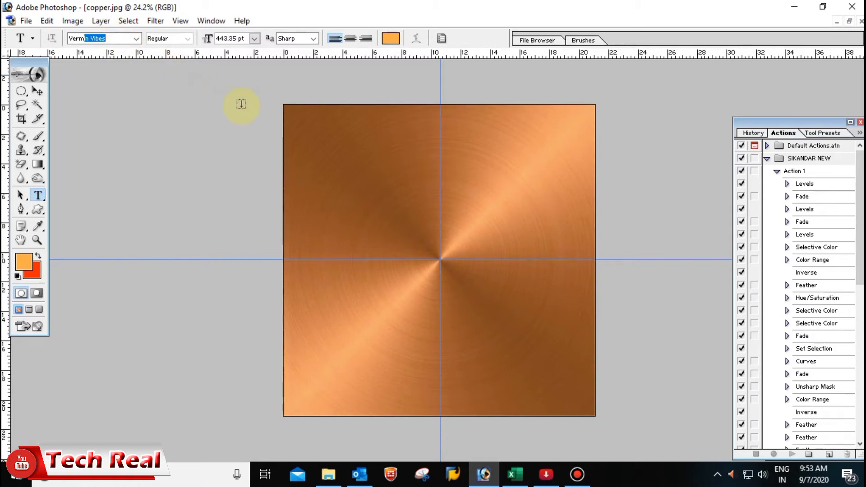
pyautogui.click(354, 216)
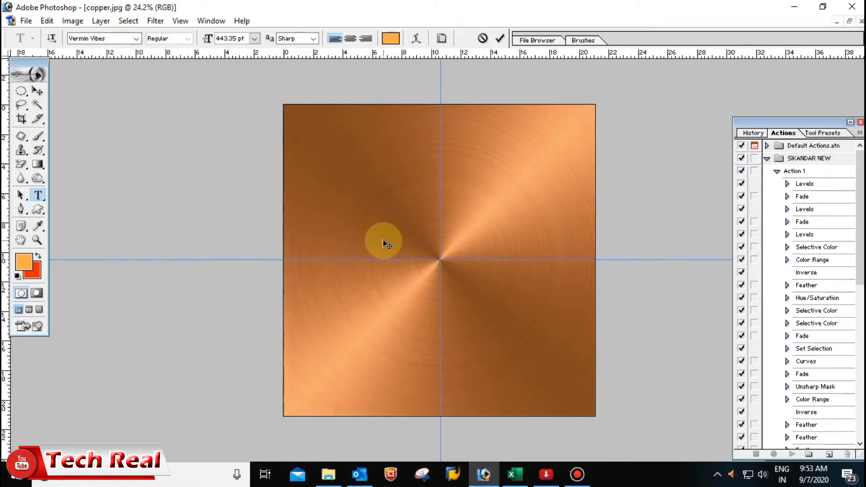
pyautogui.write('t')
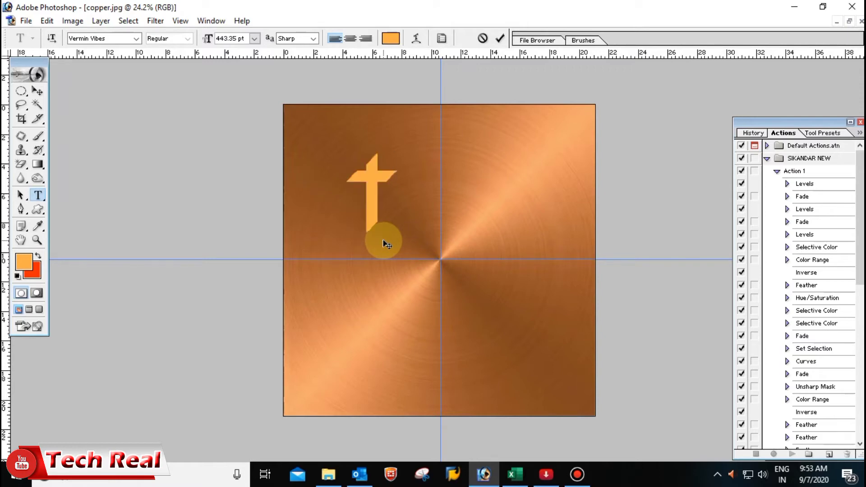
pyautogui.write('oi')
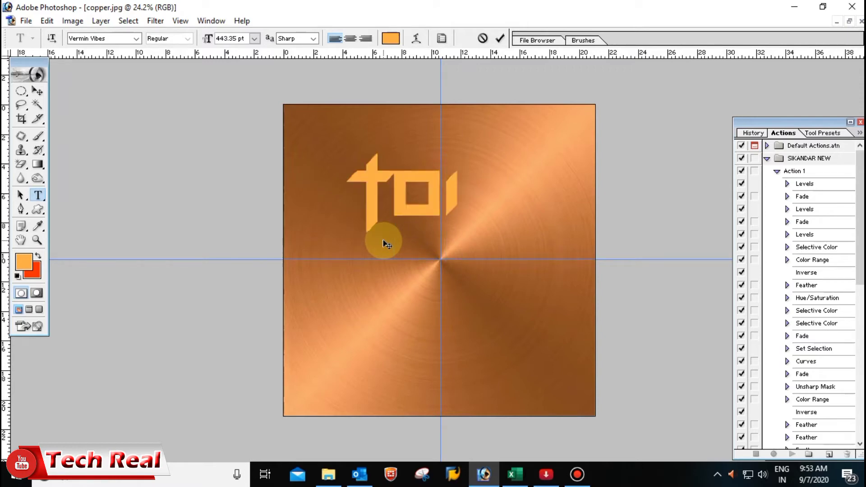
pyautogui.click(510, 32)
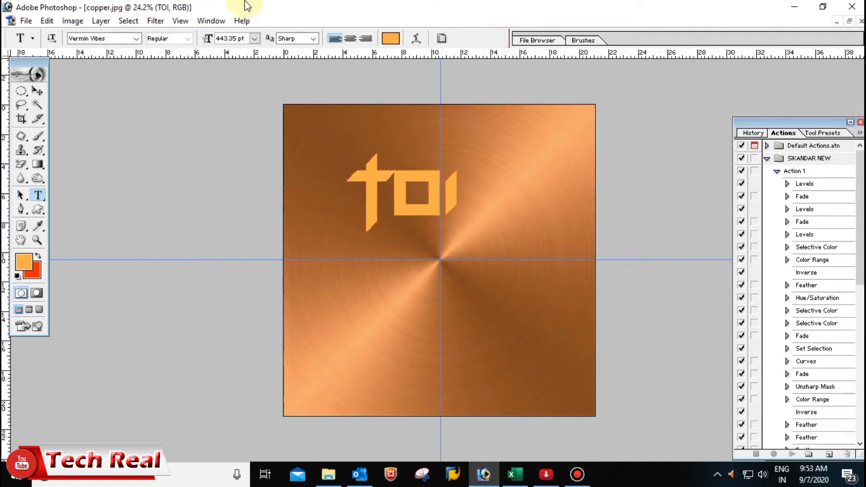
# Step: Start a free transform on the TOI text, cancel it, and start it again
pyautogui.hotkey('ctrl', 't')
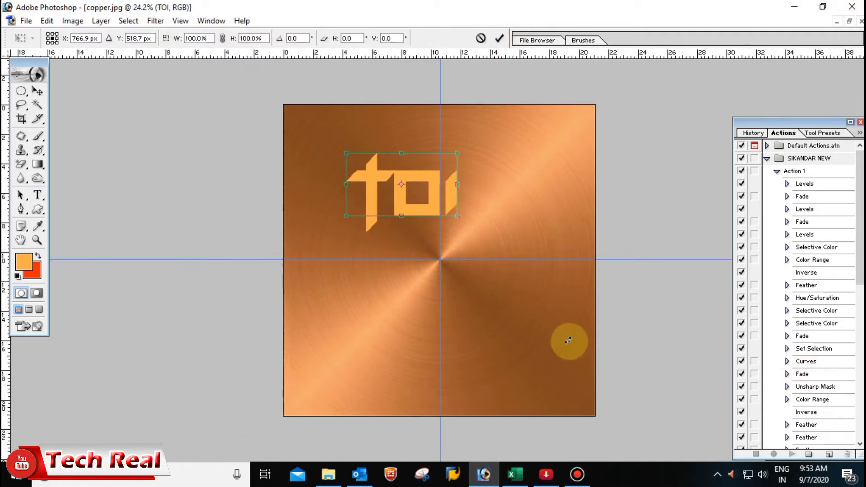
pyautogui.click(500, 39)
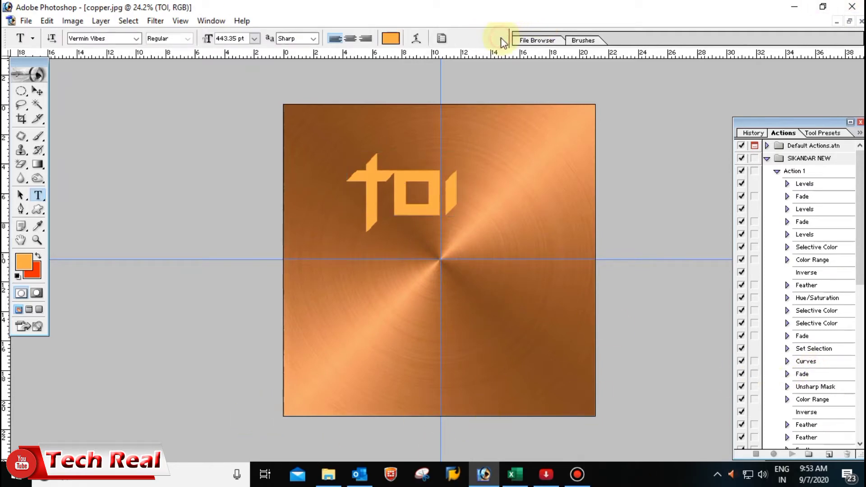
pyautogui.hotkey('ctrl', 't')
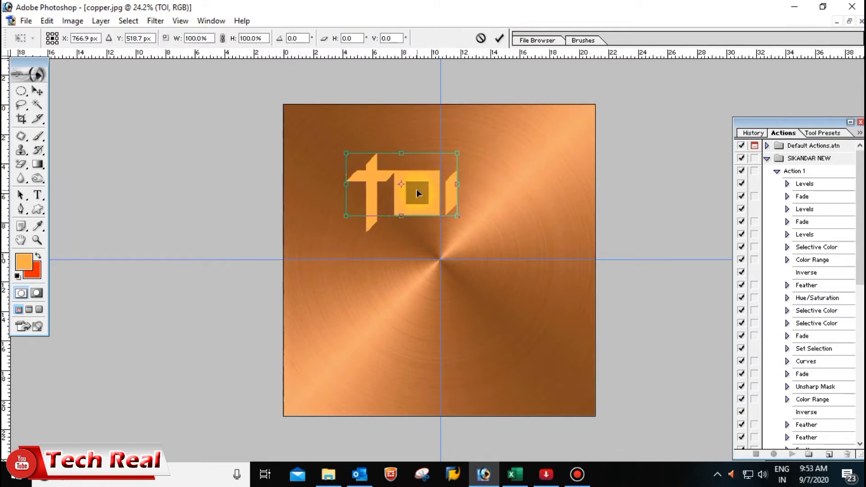
# Step: Centre the TOI text on the canvas and scale it about 175% to 778.55 pt
pyautogui.moveTo(416, 194); pyautogui.dragTo(441, 263)
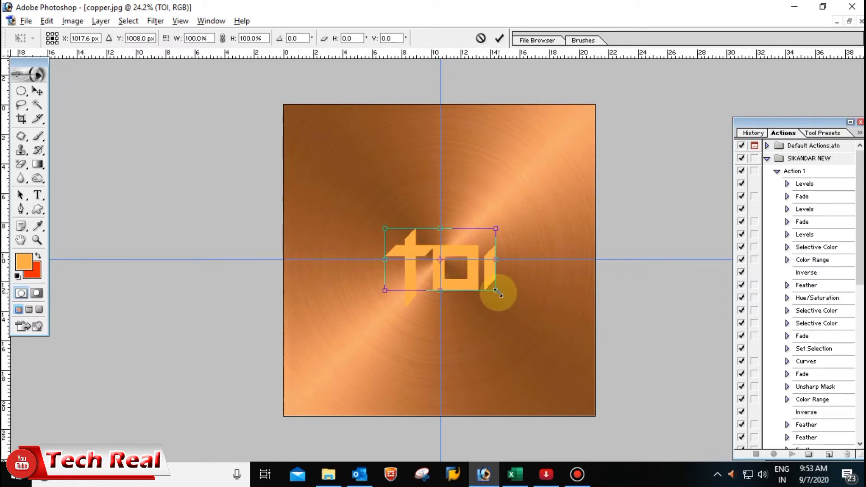
pyautogui.moveTo(496, 290)
pyautogui.mouseDown()
pyautogui.moveTo(556, 352)
pyautogui.moveTo(515, 335)
pyautogui.moveTo(525, 343)
pyautogui.mouseUp()
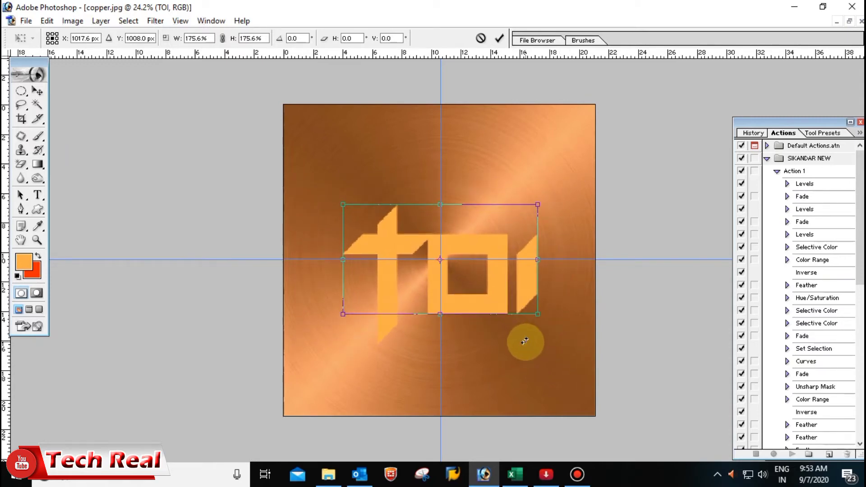
pyautogui.press('Return')
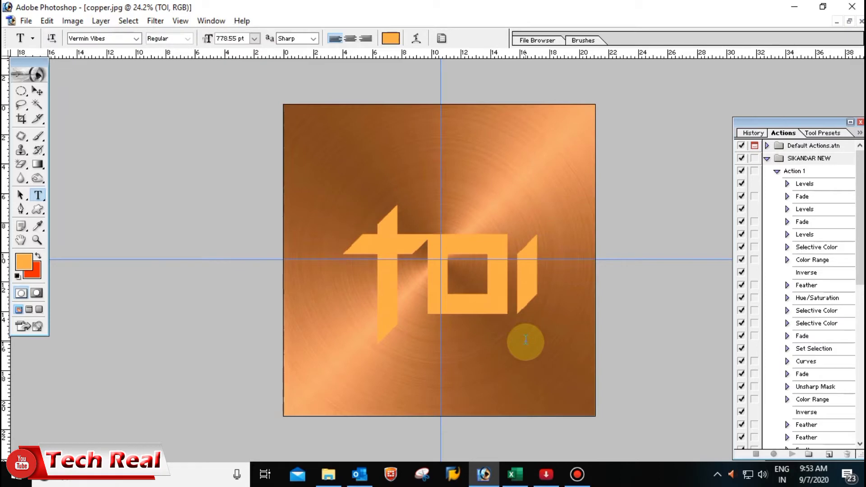
pyautogui.hotkey('ctrl', '0')
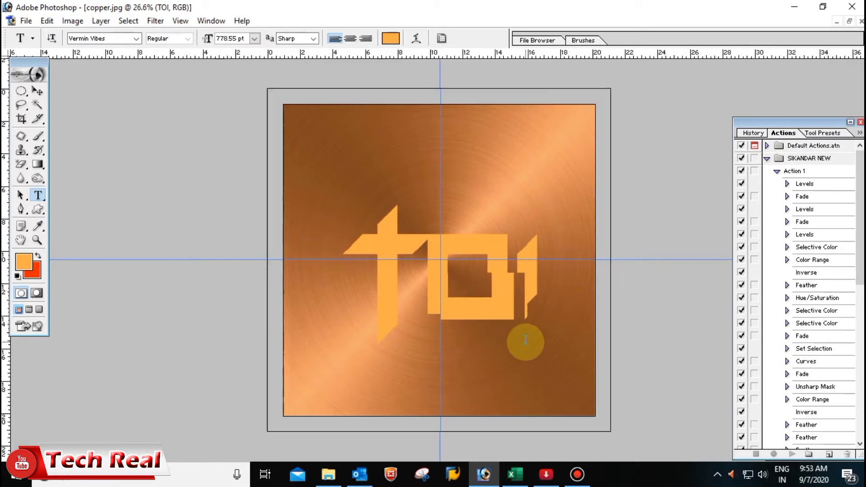
# Step: Magic-wand select the t, o and i letter shapes
pyautogui.click(36, 107)
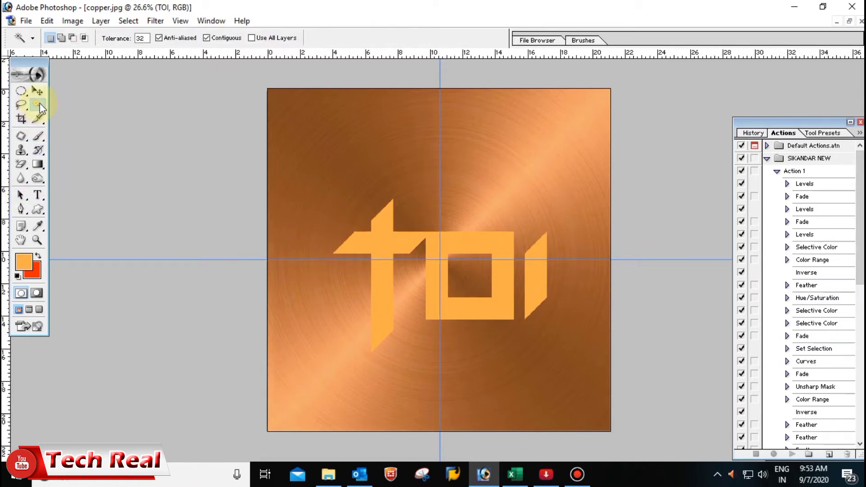
pyautogui.click(437, 246)
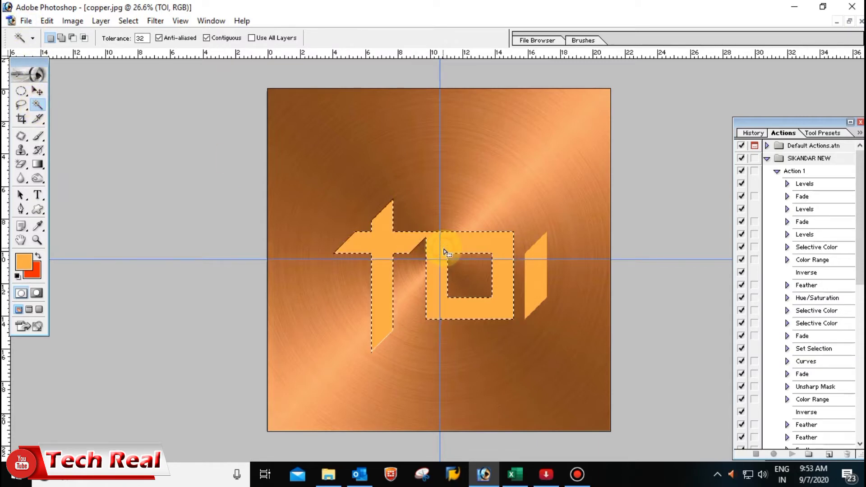
pyautogui.keyDown('shift'); pyautogui.click(529, 287); pyautogui.keyUp('shift')
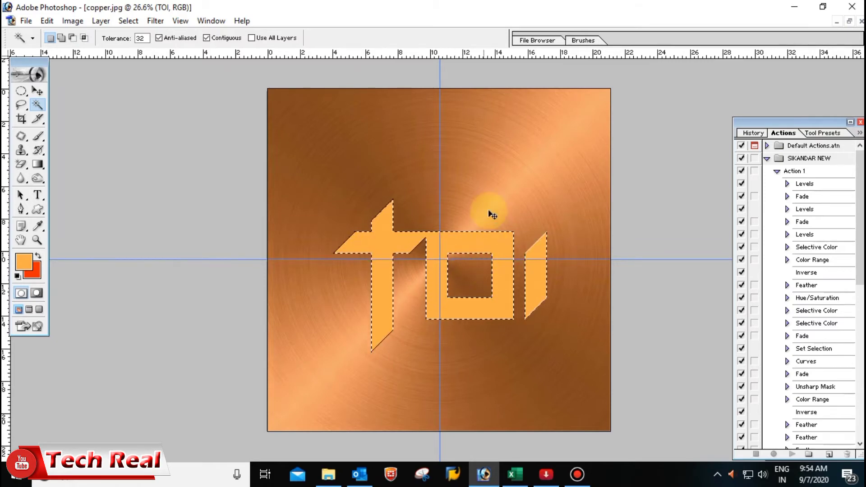
# Step: Make the copper Background layer active from the Move tool's right-click layer list
pyautogui.press('v')
pyautogui.rightClick(496, 155)
pyautogui.click(501, 155)
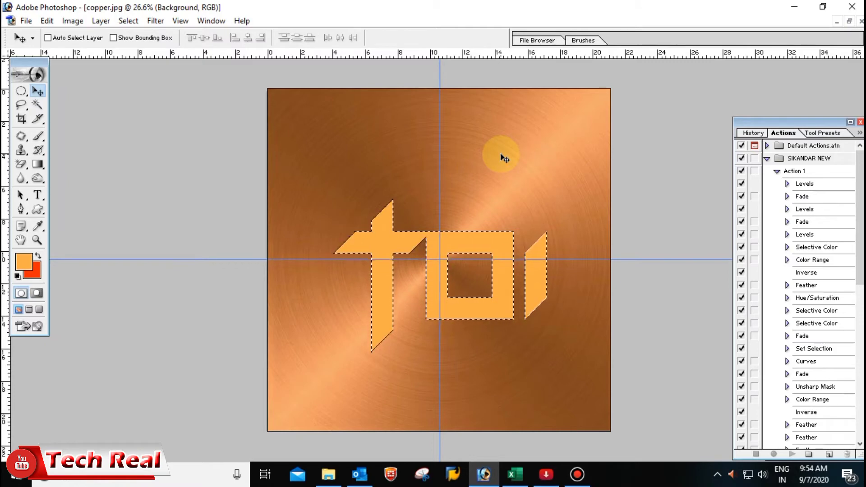
# Step: Copy the copper letter selection to a new Layer 1 and reposition it
pyautogui.hotkey('ctrl', 'j')
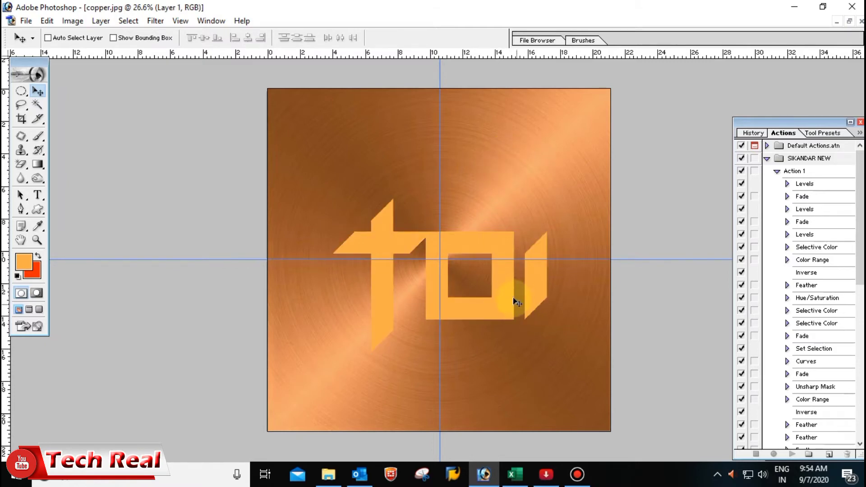
pyautogui.rightClick(508, 289)
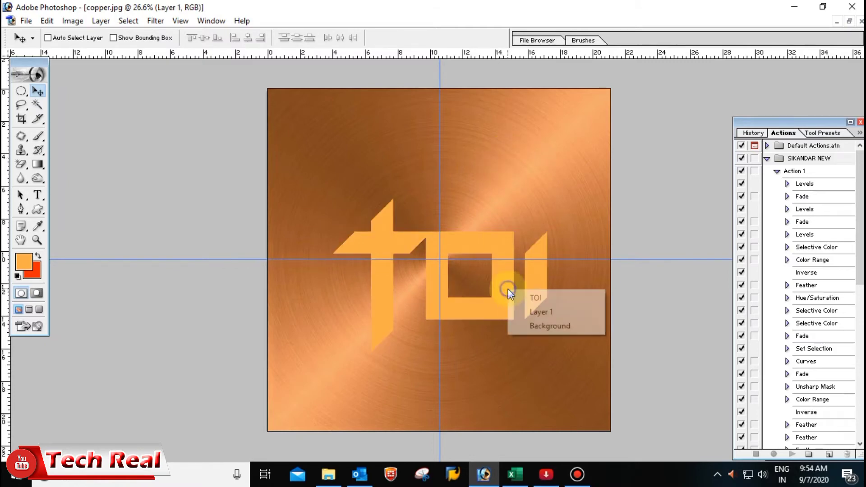
pyautogui.click(533, 312)
pyautogui.moveTo(509, 300)
pyautogui.mouseDown()
pyautogui.moveTo(480, 349)
pyautogui.moveTo(499, 293)
pyautogui.mouseUp()
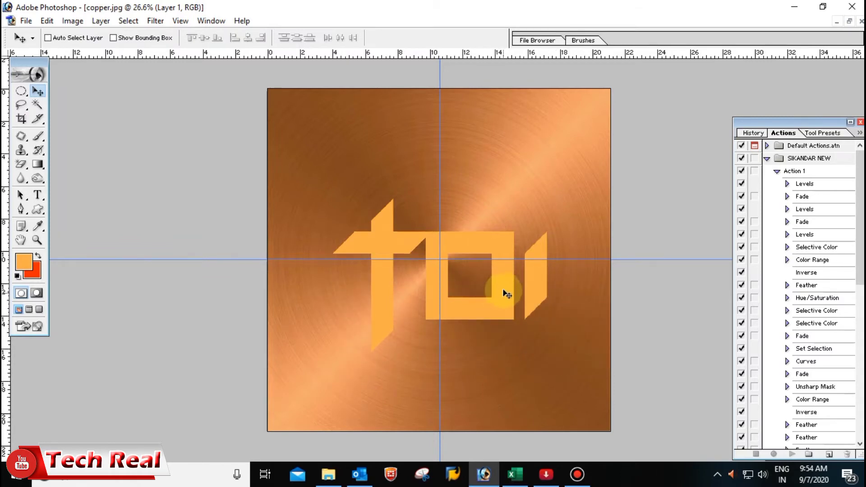
# Step: Delete the original TOI text layer
pyautogui.rightClick(504, 284)
pyautogui.click(540, 291)
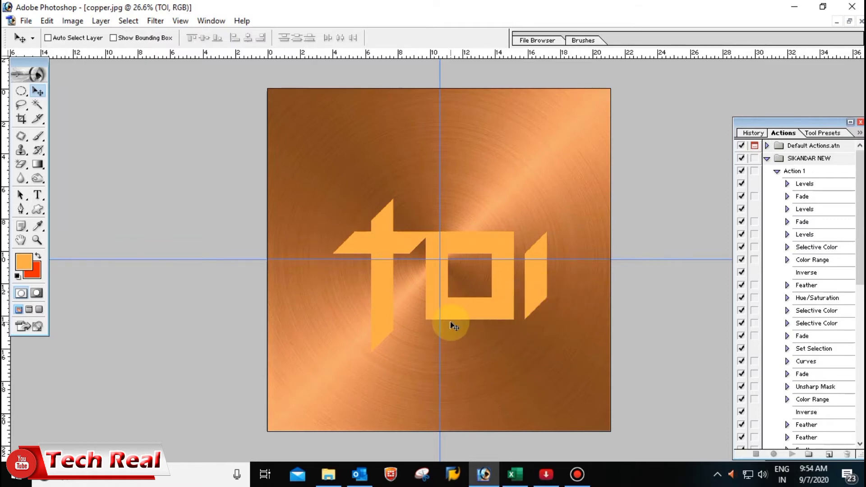
pyautogui.hotkey('alt', 'l')
pyautogui.press('l')
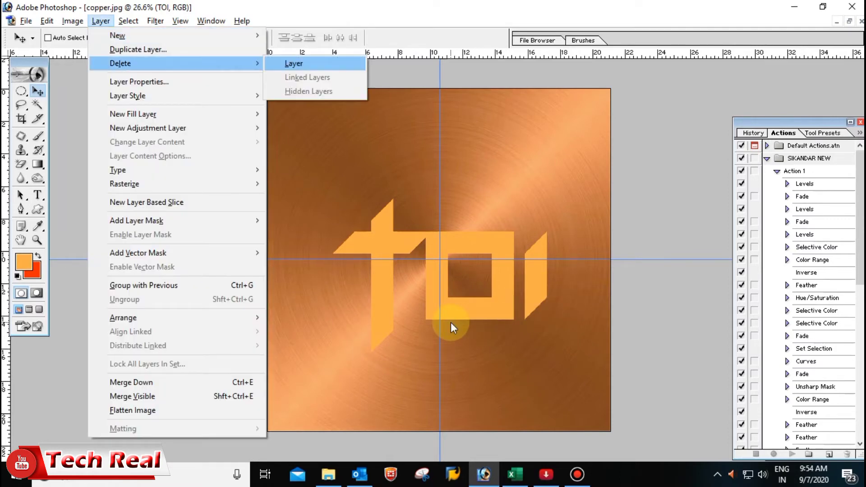
pyautogui.press('Return')
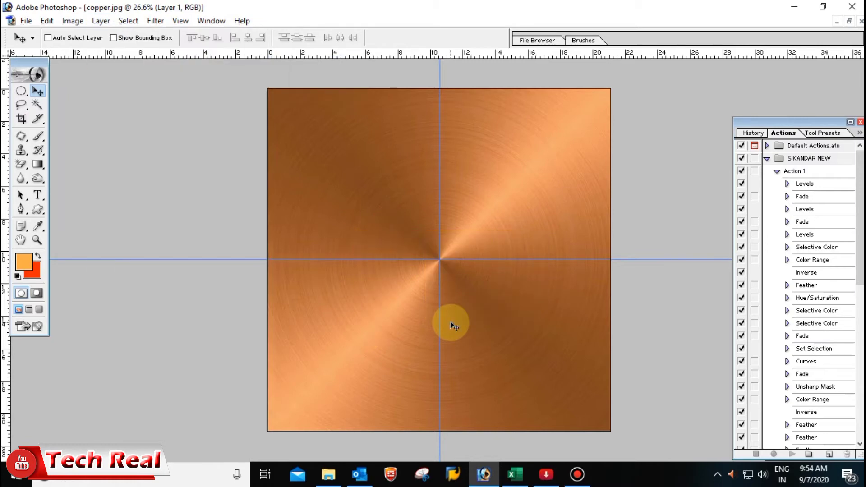
# Step: Delete the copper Background layer, leaving the letters on transparency
pyautogui.rightClick(516, 140)
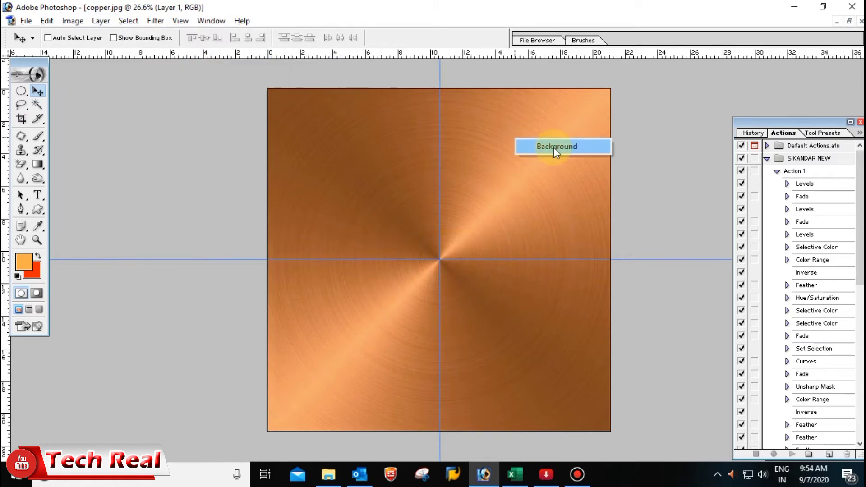
pyautogui.click(553, 147)
pyautogui.hotkey('alt', 'l')
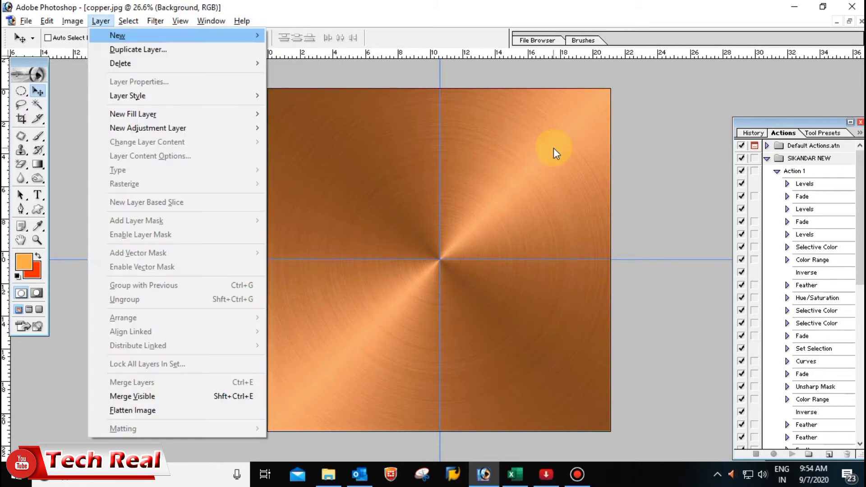
pyautogui.press('Down')
pyautogui.press('Down')
pyautogui.press('Return')
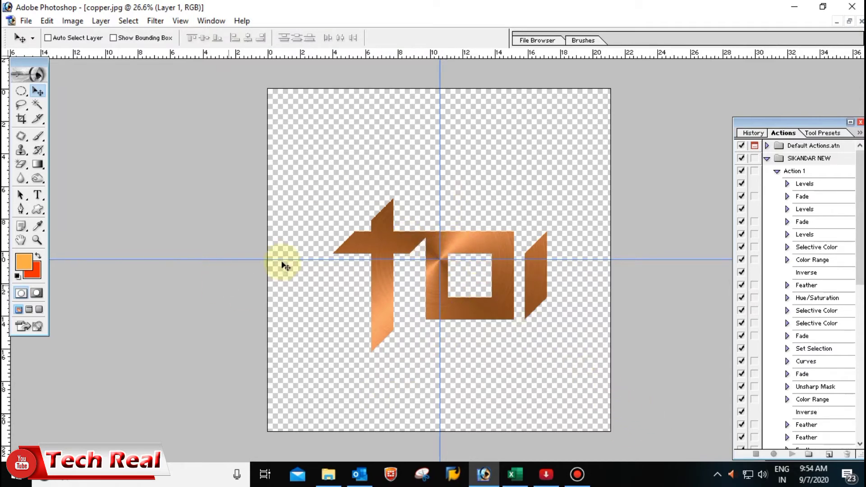
# Step: Open Desktop\01.PSD and paste its copper ring around the logo as a new layer
pyautogui.hotkey('ctrl', 'o')
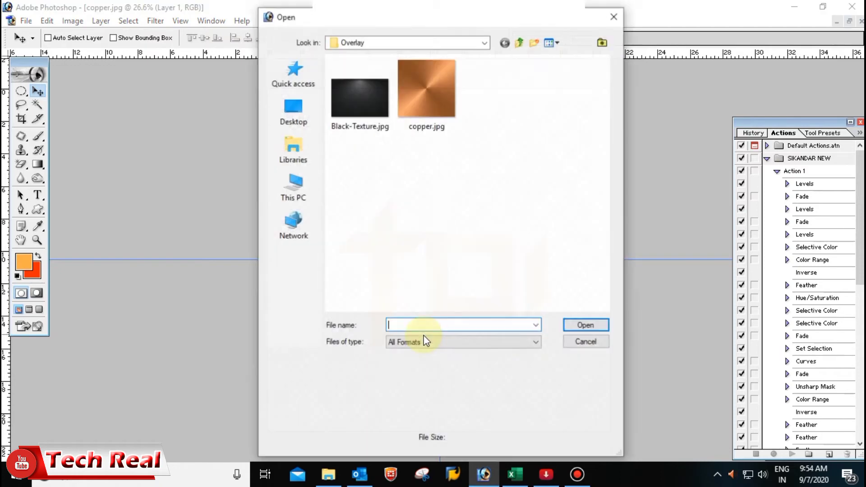
pyautogui.click(303, 109)
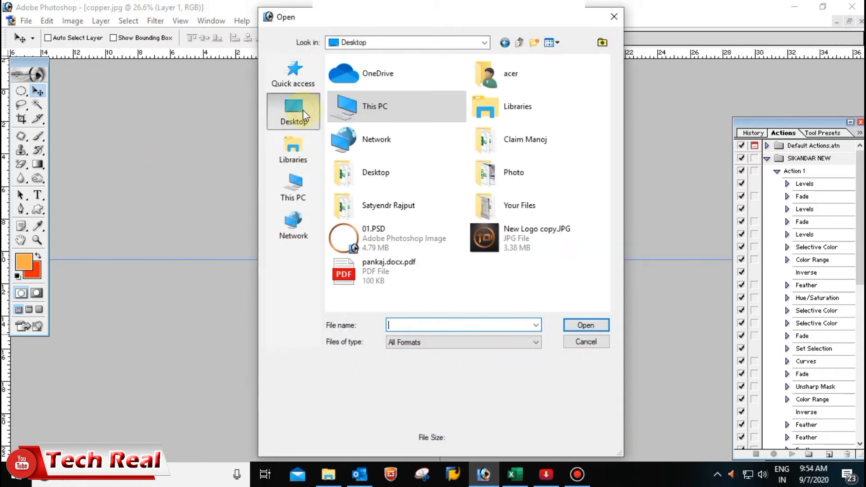
pyautogui.click(382, 239)
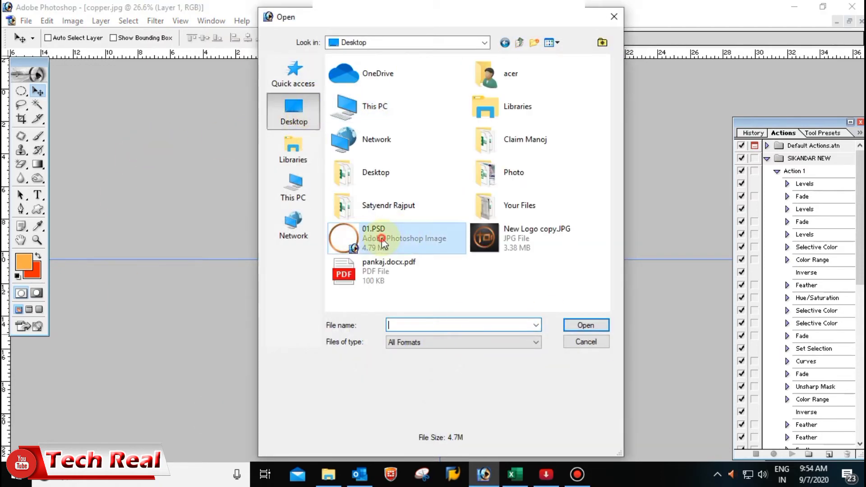
pyautogui.click(589, 325)
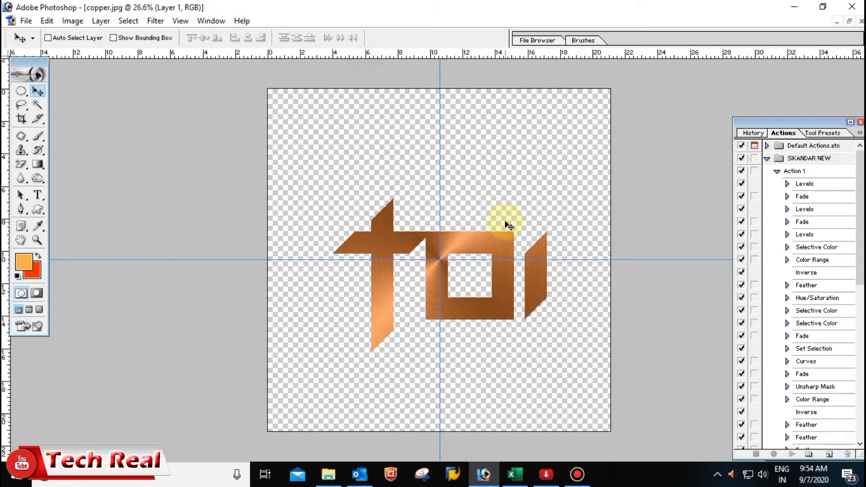
pyautogui.hotkey('ctrl', 'v')
pyautogui.hotkey('ctrl', 't')
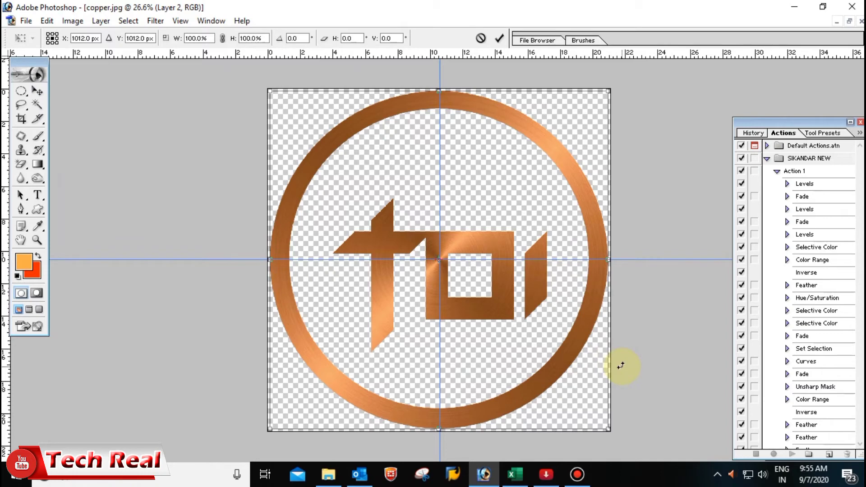
# Step: Apply the ring transform, then enlarge the TOI logo about 127% and nudge it down
pyautogui.click(500, 40)
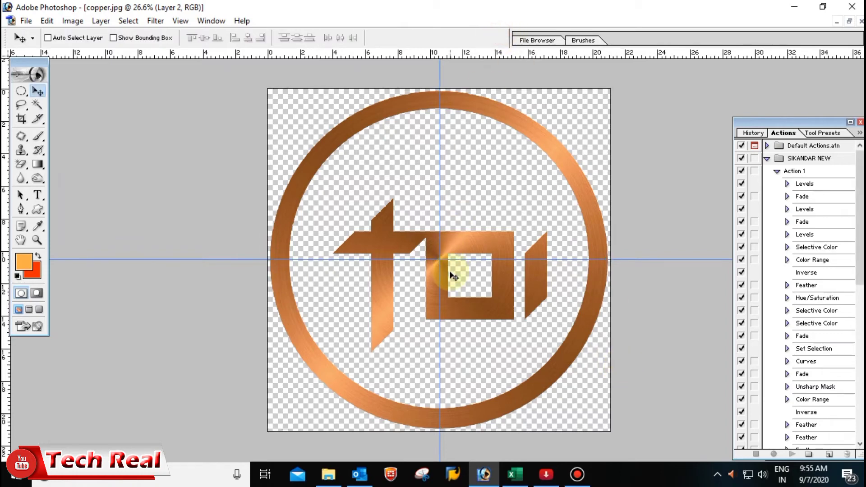
pyautogui.rightClick(460, 246)
pyautogui.click(474, 255)
pyautogui.hotkey('ctrl', 't')
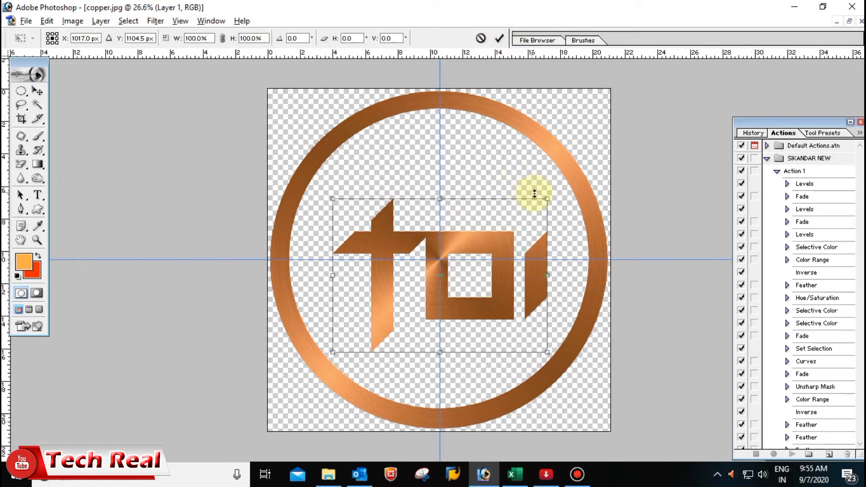
pyautogui.moveTo(548, 197); pyautogui.dragTo(590, 190)
pyautogui.press('Return')
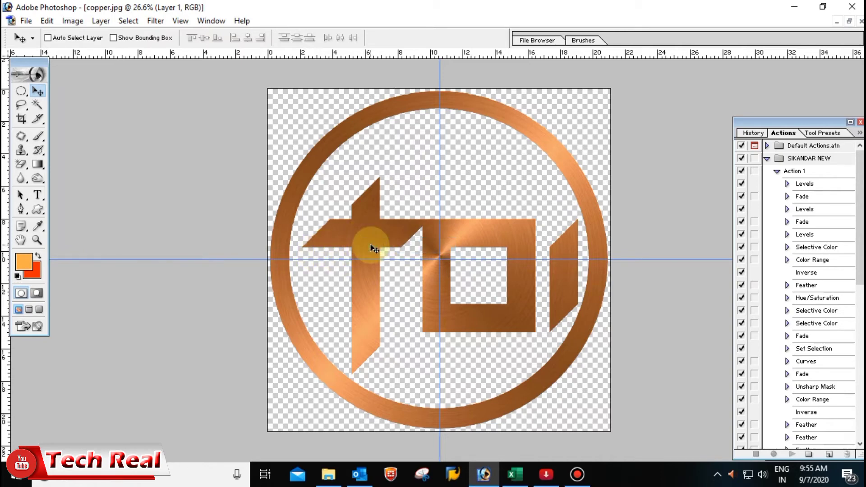
pyautogui.hotkey('shift', 'Down')
pyautogui.hotkey('shift', 'Down')
pyautogui.hotkey('shift', 'Down')
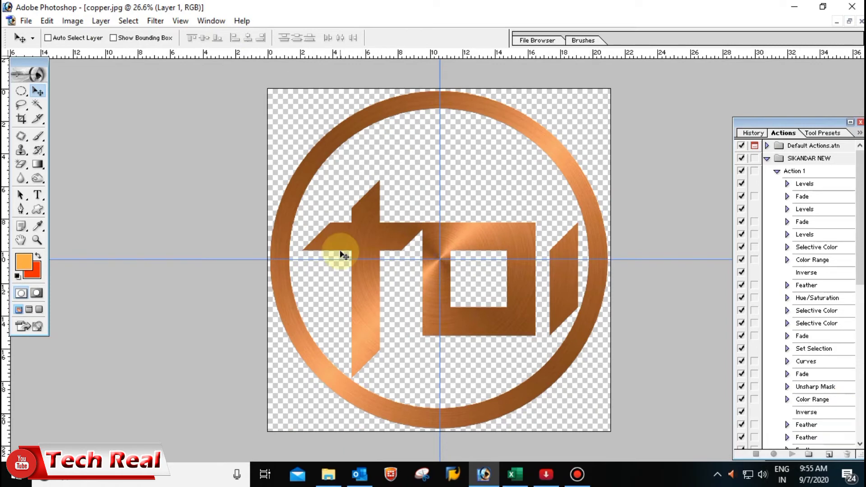
# Step: Save the document to the Desktop as 02.psd
pyautogui.click(26, 20)
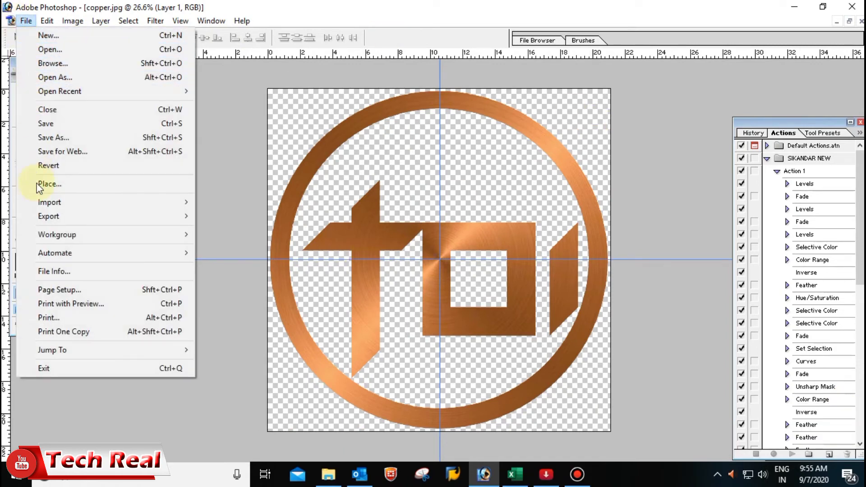
pyautogui.click(188, 137)
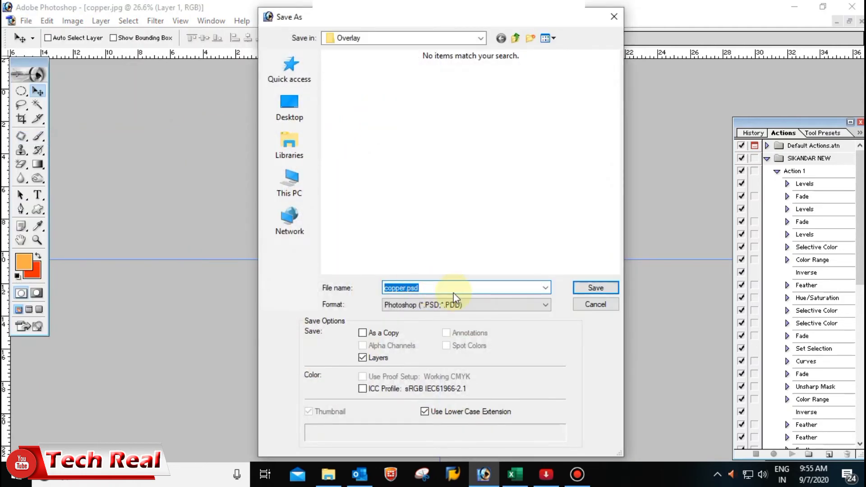
pyautogui.write('02')
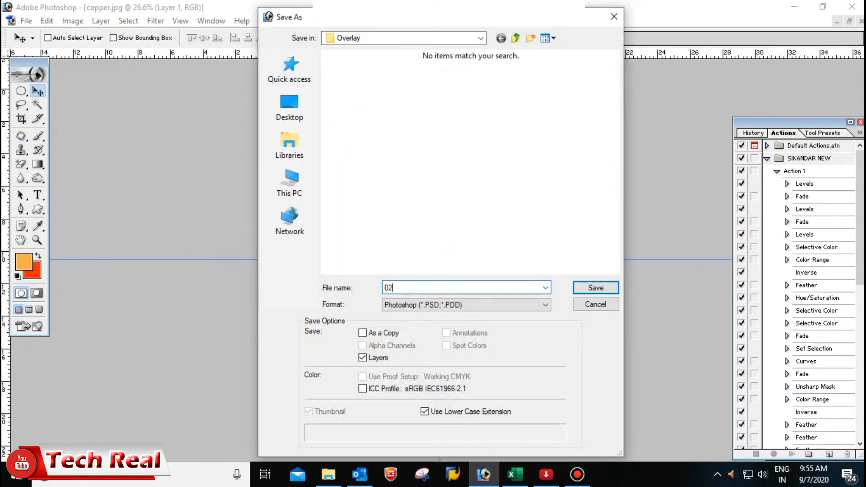
pyautogui.click(290, 106)
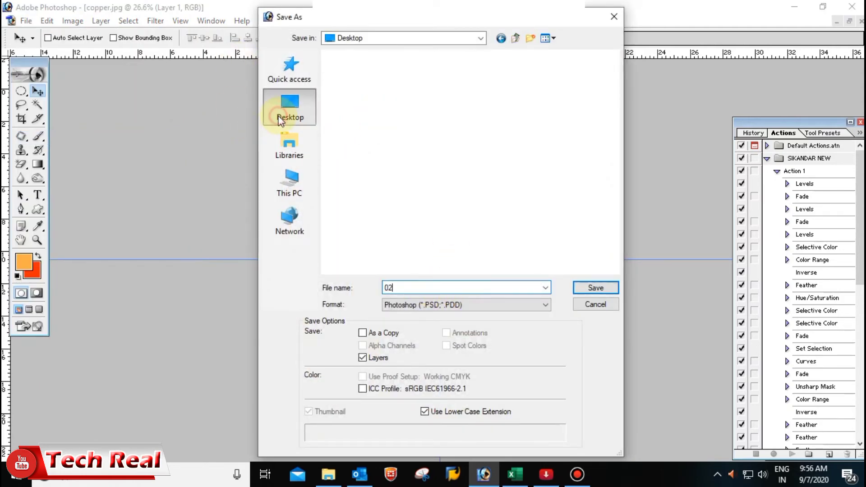
pyautogui.click(596, 289)
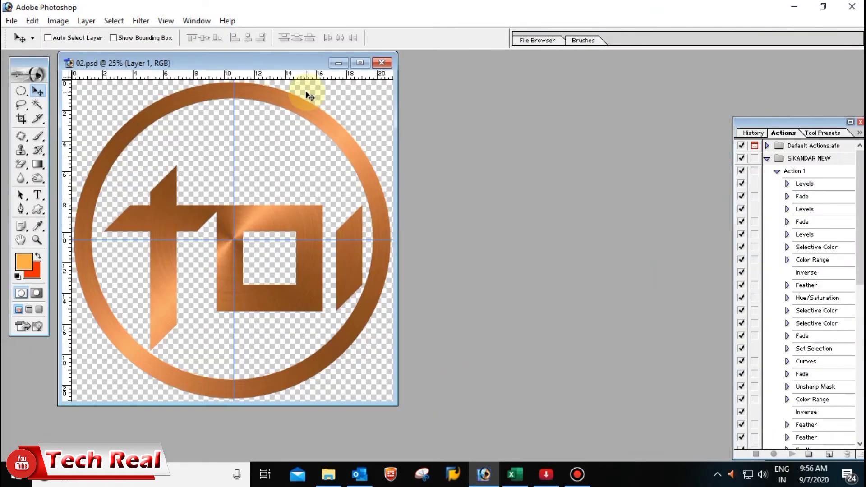
# Step: Open Black-Texture.jpg from the Overlay folder by dragging it into Photoshop
pyautogui.click(360, 62)
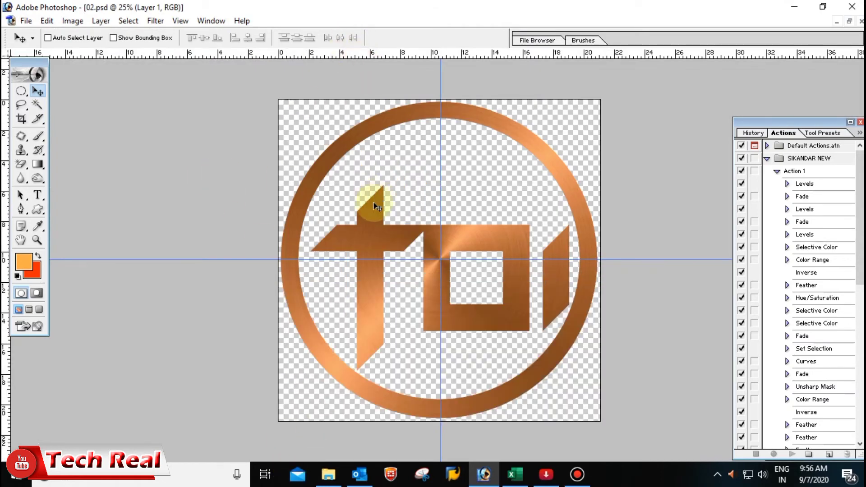
pyautogui.click(329, 474)
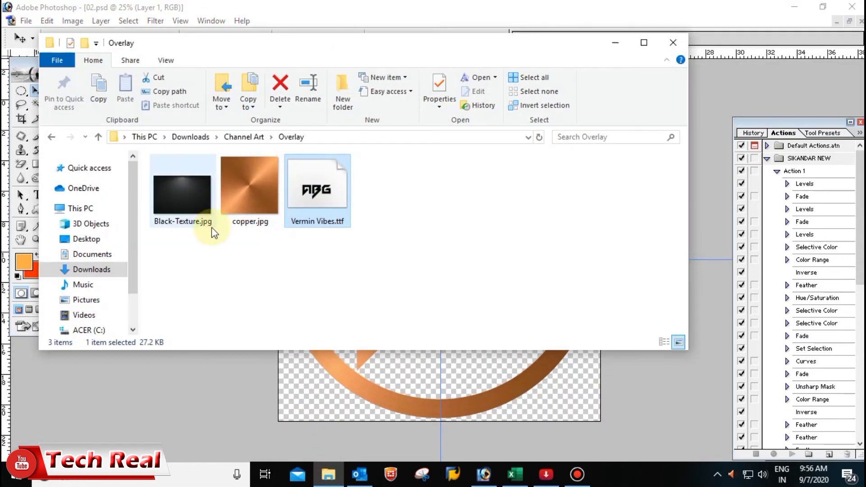
pyautogui.click(187, 191)
pyautogui.moveTo(186, 190); pyautogui.dragTo(306, 377)
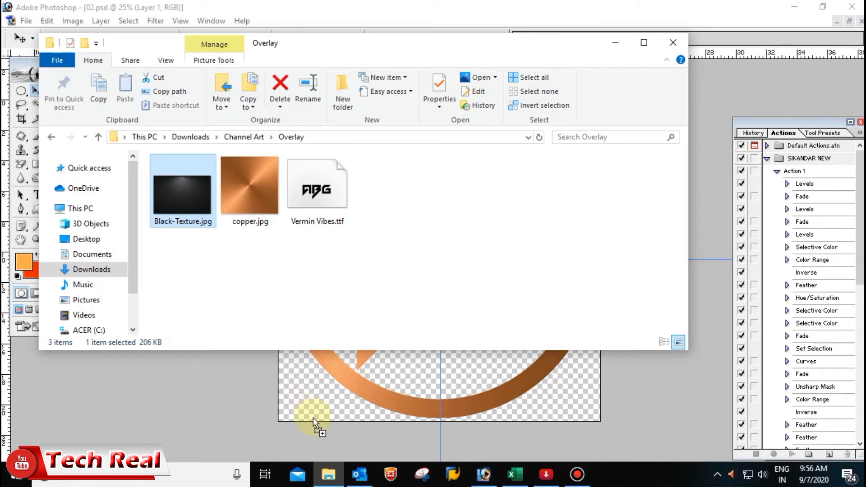
pyautogui.moveTo(421, 387); pyautogui.dragTo(421, 382)
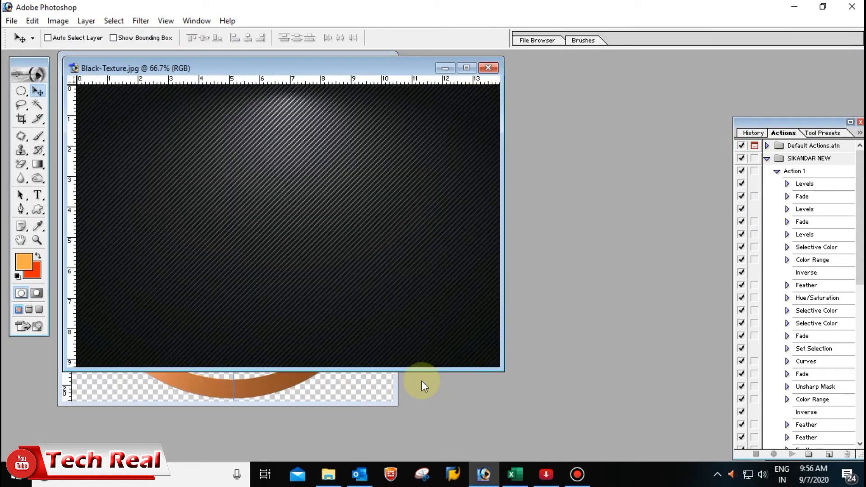
# Step: Maximise the Black-Texture window and select the entire image
pyautogui.click(360, 63)
pyautogui.moveTo(416, 133); pyautogui.dragTo(555, 107)
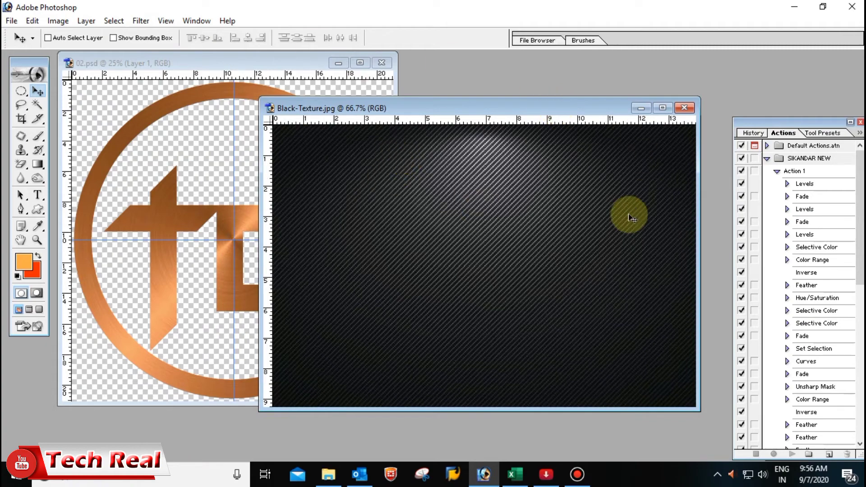
pyautogui.click(660, 113)
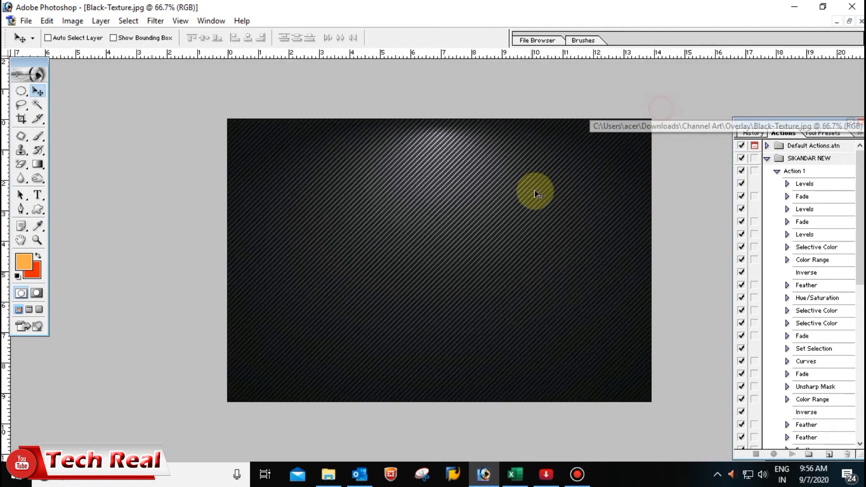
pyautogui.hotkey('ctrl', 'a')
# Step: Paste the black texture into 02.psd and scale it to cover the whole canvas
pyautogui.hotkey('ctrl', 'Tab')
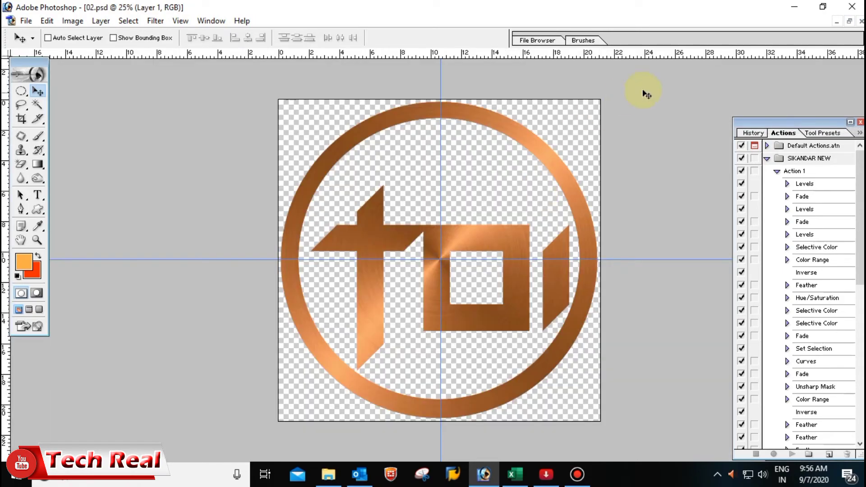
pyautogui.hotkey('ctrl', 'v')
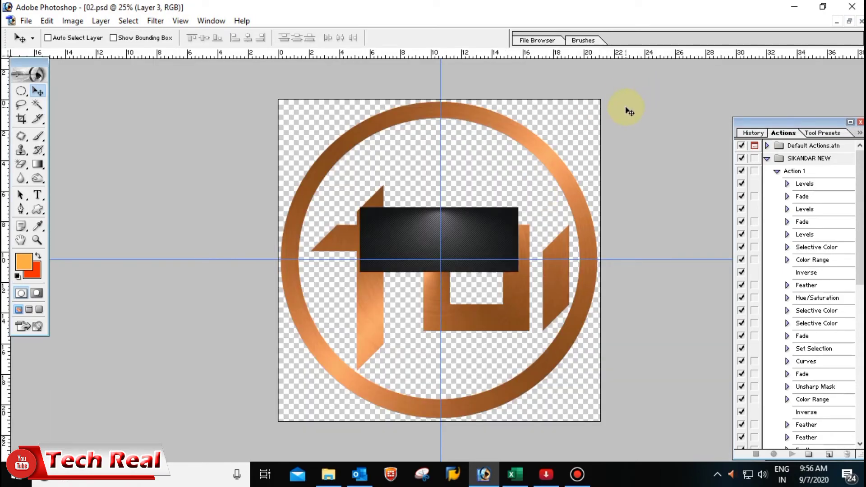
pyautogui.hotkey('ctrl', 't')
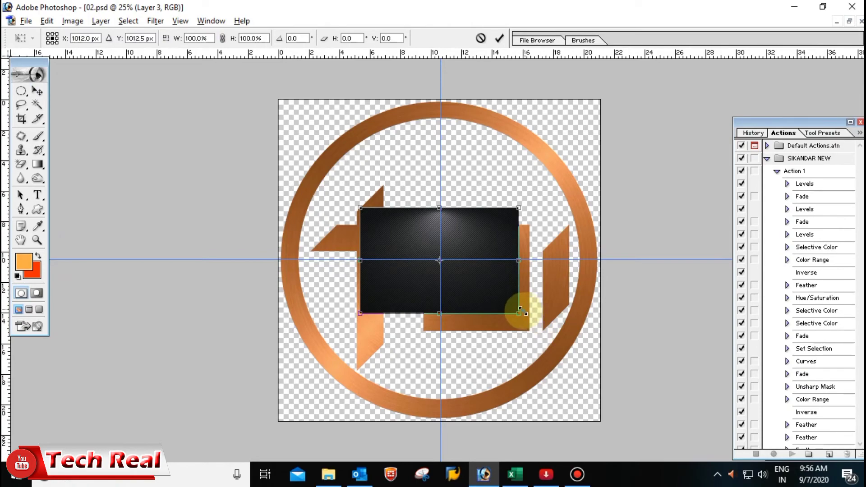
pyautogui.moveTo(521, 316); pyautogui.dragTo(672, 446)
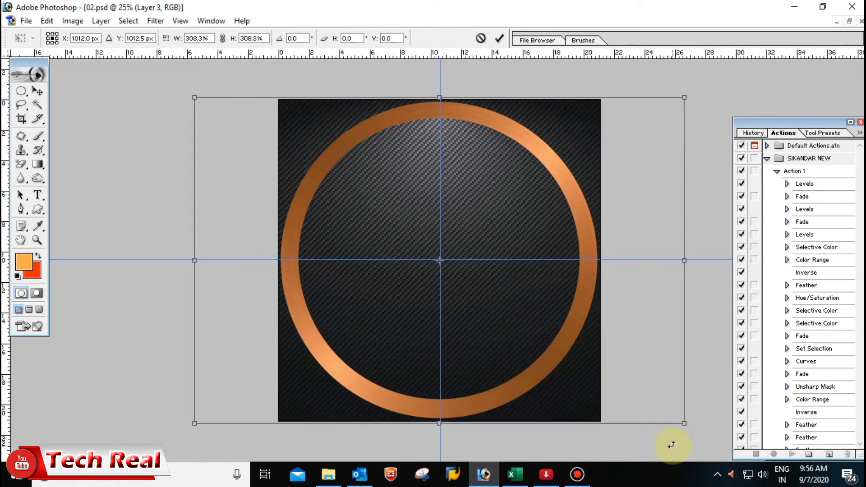
pyautogui.press('Return')
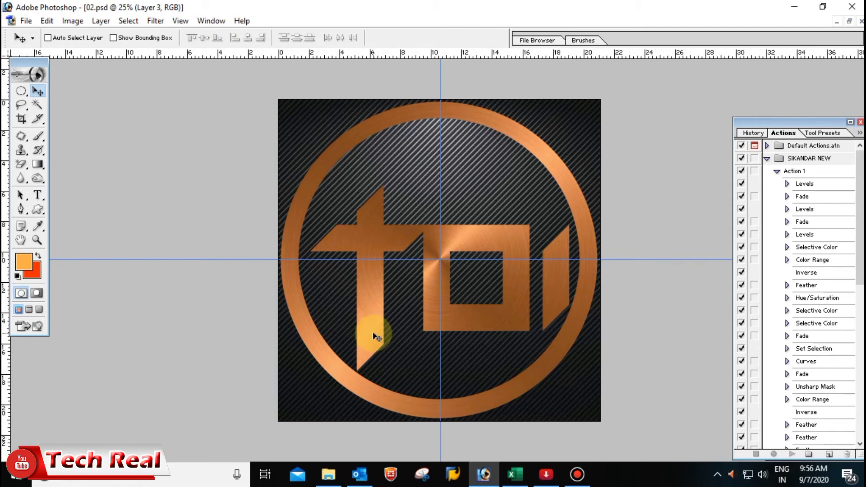
# Step: Make Layer 2, the copper ring, active after a trial Magic Wand click
pyautogui.click(43, 105)
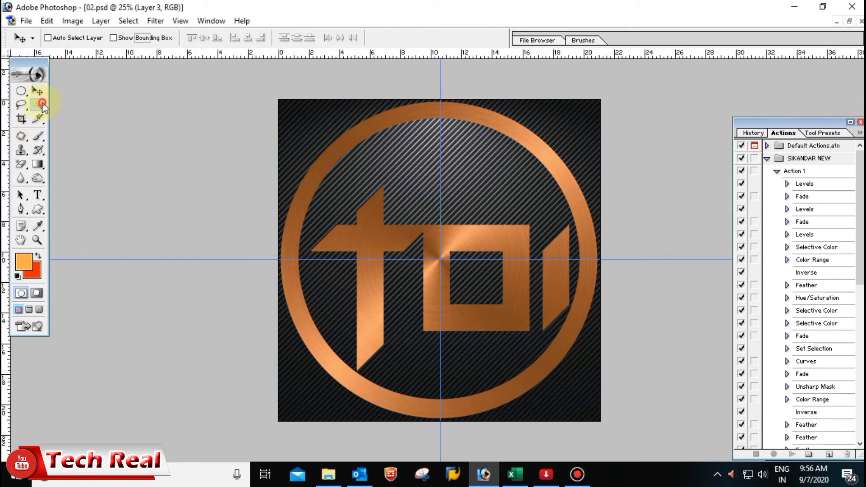
pyautogui.click(509, 128)
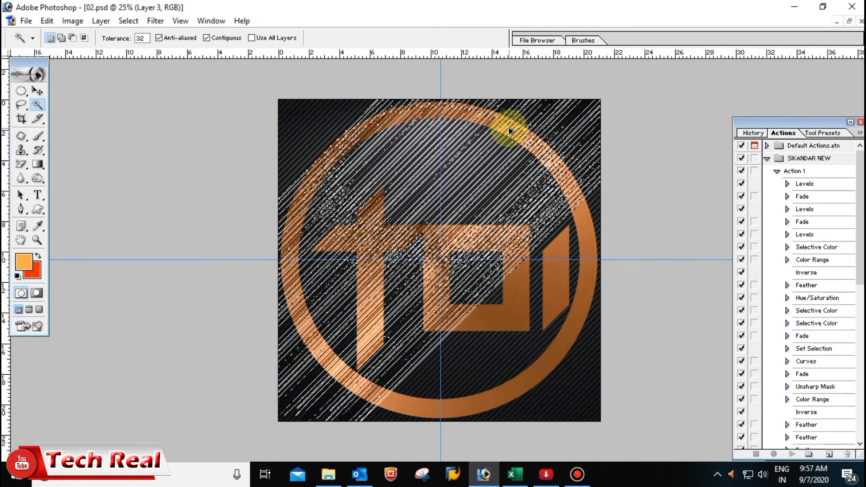
pyautogui.press('v')
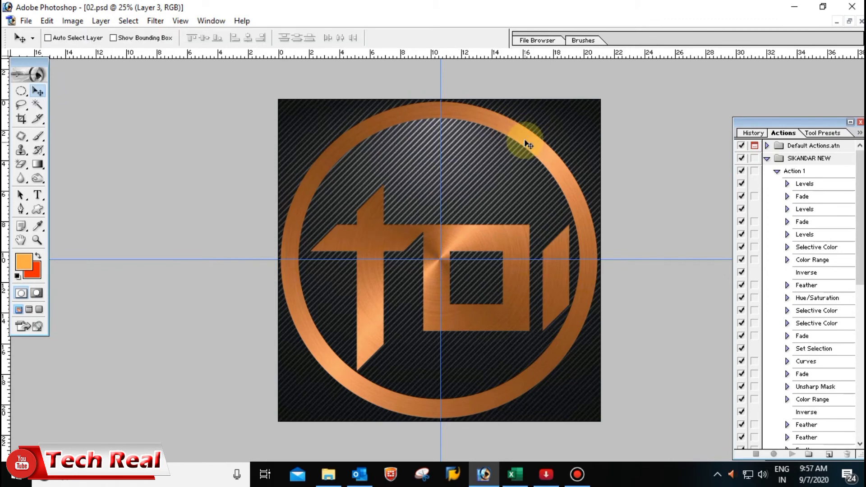
pyautogui.rightClick(523, 141)
pyautogui.click(565, 150)
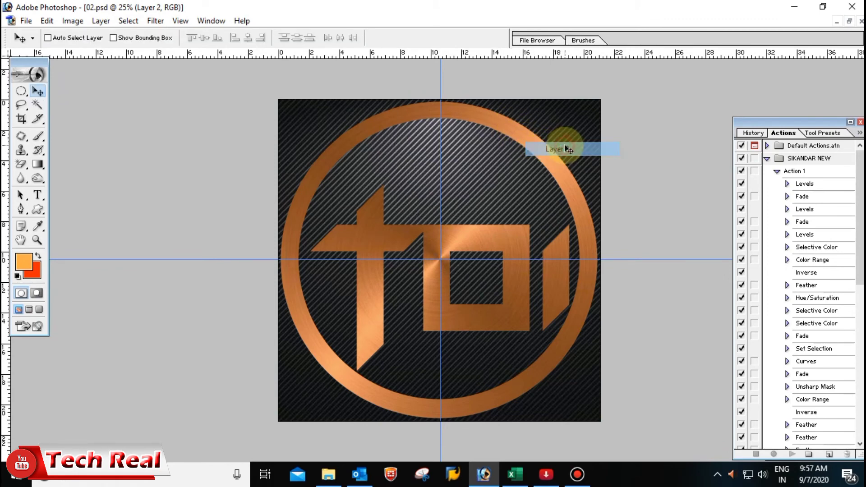
# Step: Magic-wand select the whole copper ring, then lasso in its interior
pyautogui.click(37, 105)
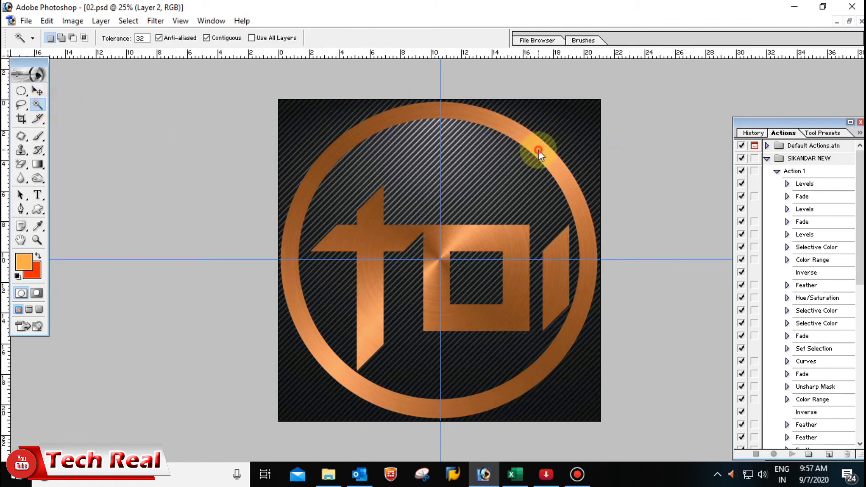
pyautogui.keyDown('shift'); pyautogui.click(506, 125); pyautogui.keyUp('shift')
pyautogui.keyDown('shift'); pyautogui.click(382, 116); pyautogui.keyUp('shift')
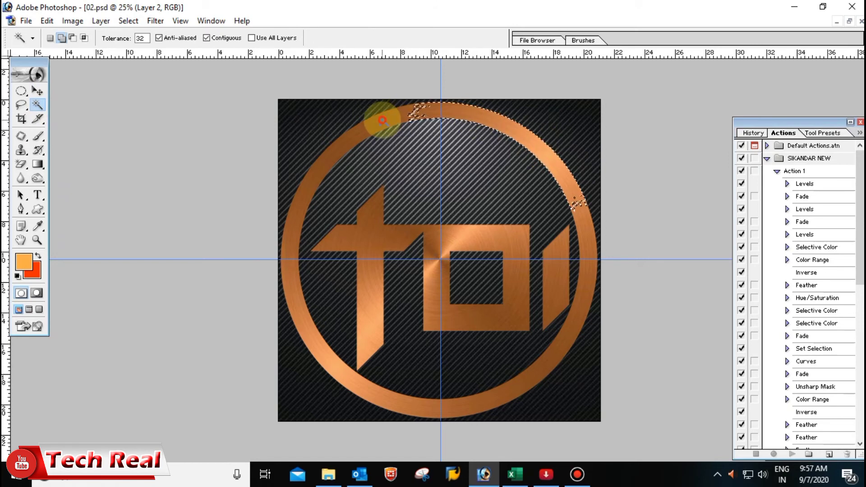
pyautogui.keyDown('shift'); pyautogui.click(319, 180); pyautogui.keyUp('shift')
pyautogui.keyDown('shift'); pyautogui.click(303, 323); pyautogui.keyUp('shift')
pyautogui.keyDown('shift'); pyautogui.click(344, 381); pyautogui.keyUp('shift')
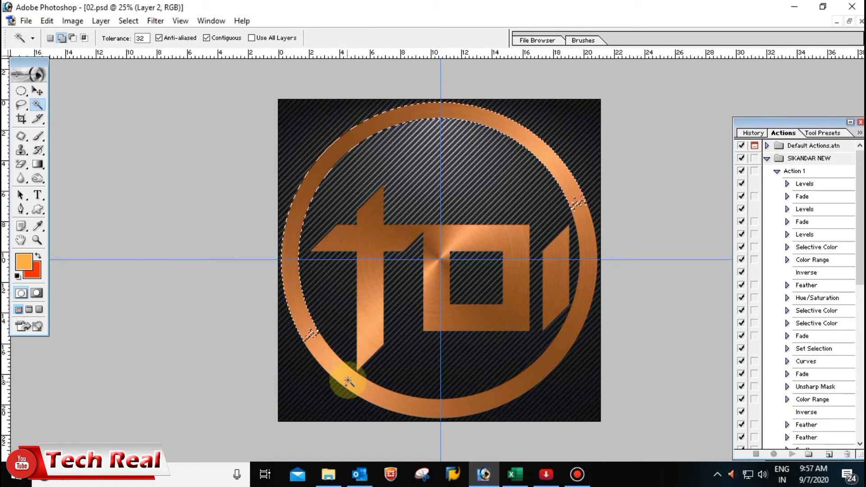
pyautogui.keyDown('shift'); pyautogui.click(421, 413); pyautogui.keyUp('shift')
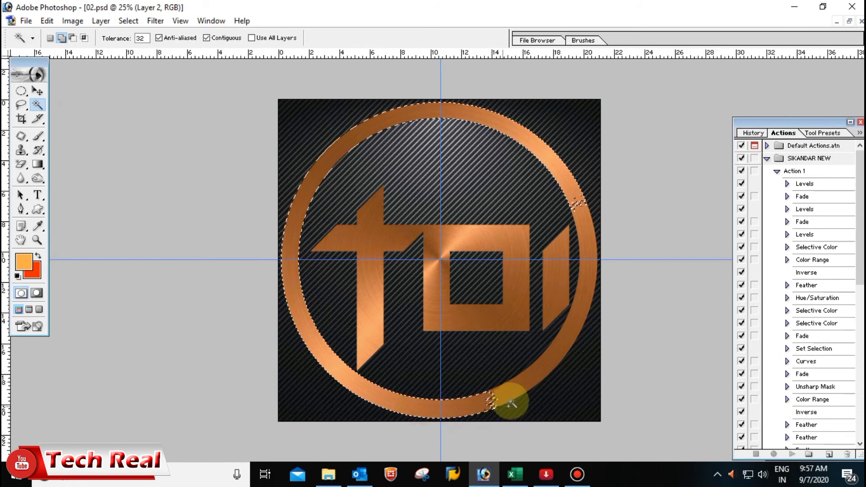
pyautogui.keyDown('shift'); pyautogui.click(539, 372); pyautogui.keyUp('shift')
pyautogui.keyDown('shift'); pyautogui.click(586, 296); pyautogui.keyUp('shift')
pyautogui.keyDown('shift'); pyautogui.click(587, 228); pyautogui.keyUp('shift')
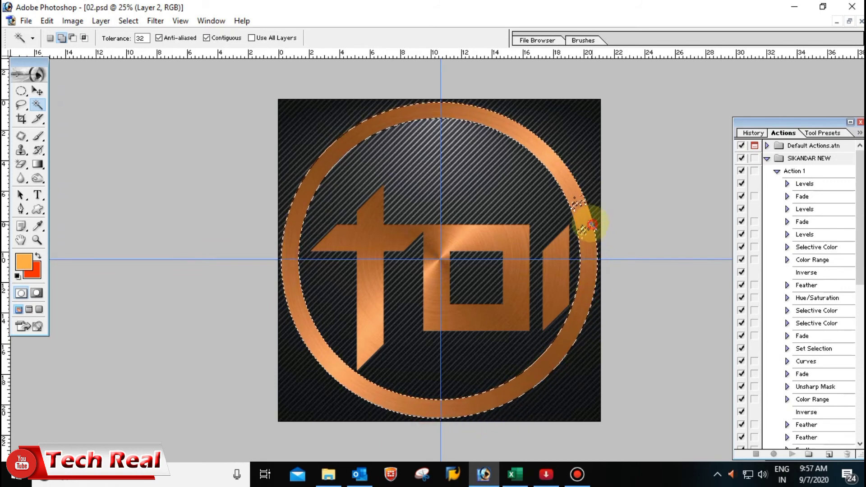
pyautogui.keyDown('shift'); pyautogui.click(573, 195); pyautogui.keyUp('shift')
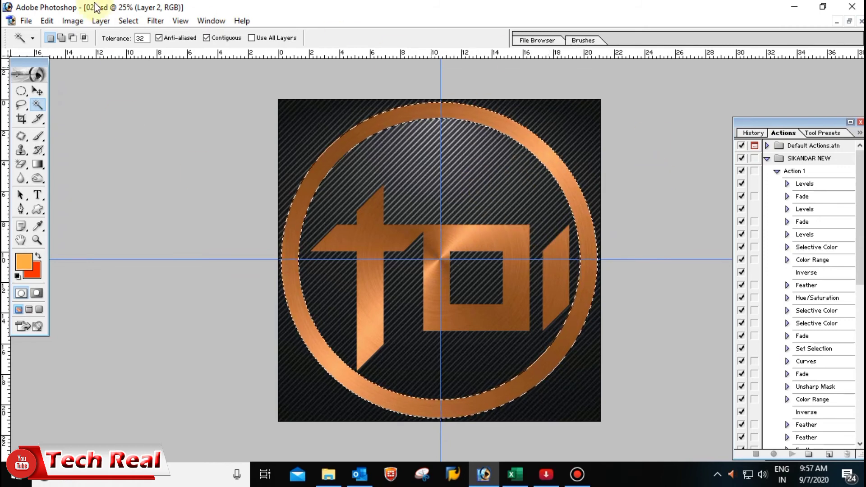
pyautogui.click(20, 107)
pyautogui.moveTo(369, 131); pyautogui.dragTo(365, 361)
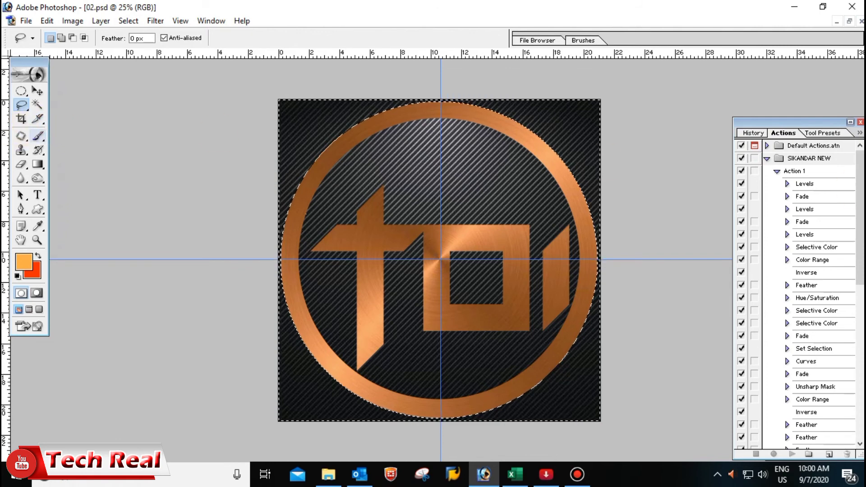
# Step: Erase the black texture in the top-left corner outside the ring
pyautogui.moveTo(21, 164); pyautogui.dragTo(68, 165)
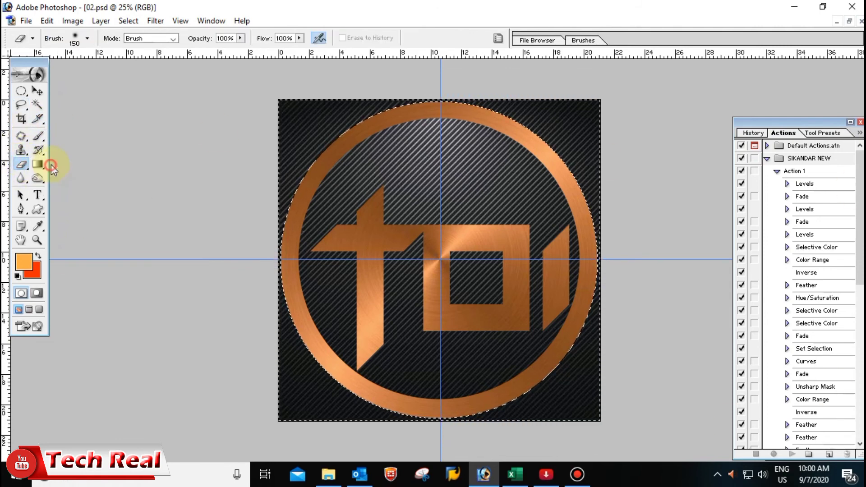
pyautogui.moveTo(333, 112); pyautogui.dragTo(311, 142)
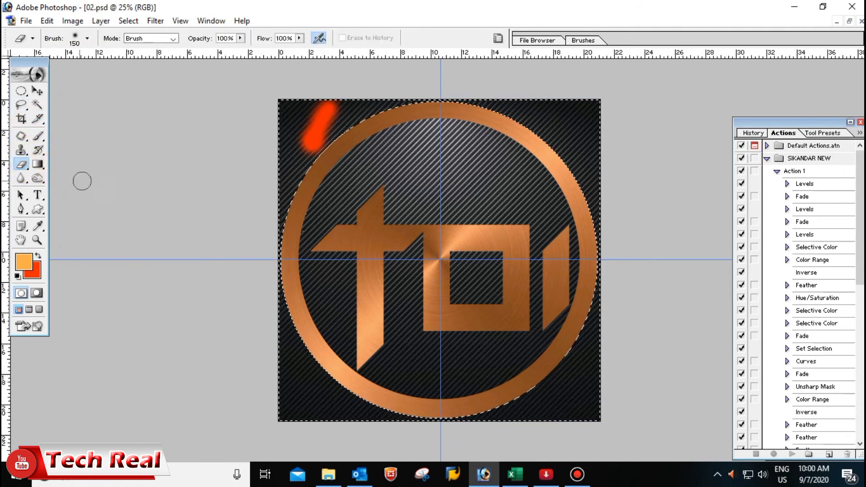
pyautogui.moveTo(22, 169); pyautogui.dragTo(91, 187)
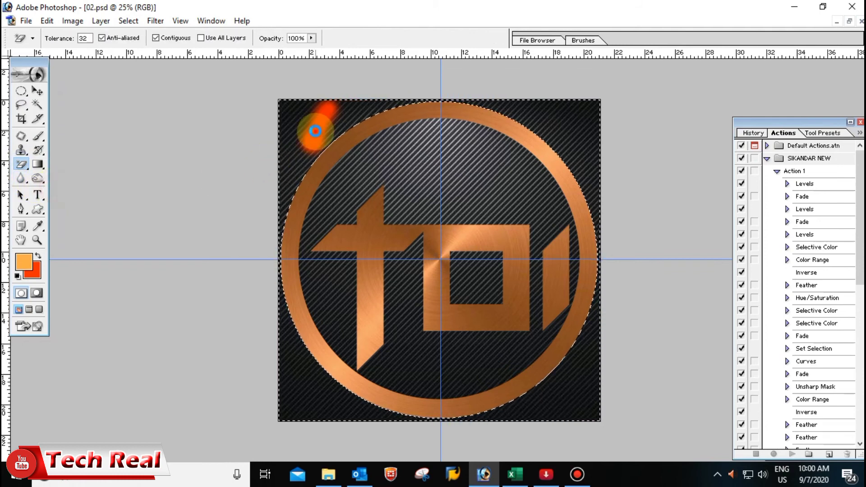
pyautogui.click(318, 135)
pyautogui.moveTo(21, 164); pyautogui.dragTo(63, 164)
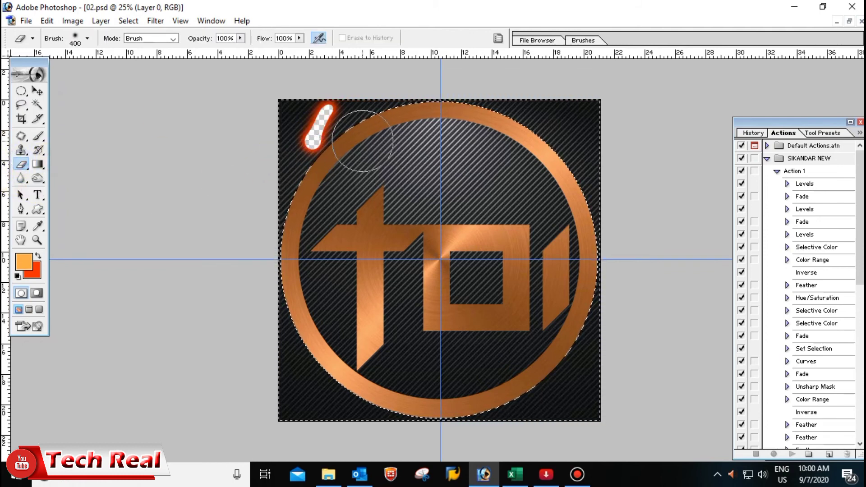
pyautogui.moveTo(362, 141); pyautogui.dragTo(300, 180)
# Step: With a 600 px eraser, clear the remaining corners outside the circle and deselect
pyautogui.press(']')
pyautogui.press(']')
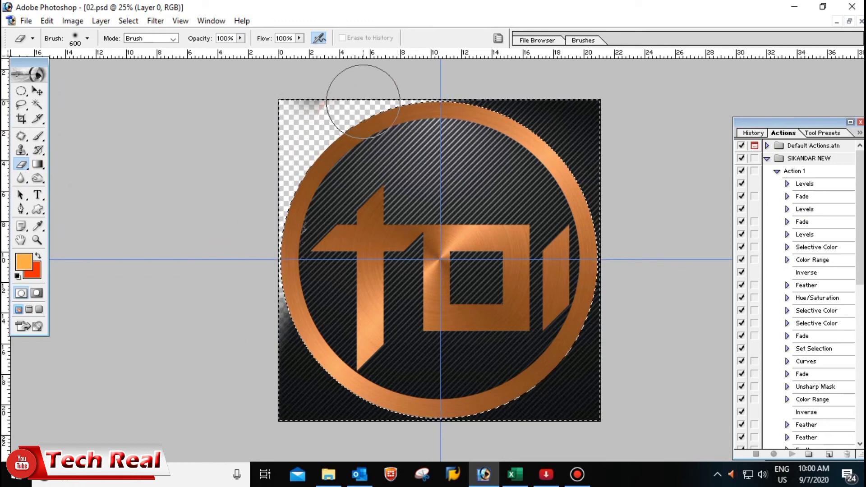
pyautogui.moveTo(328, 114); pyautogui.dragTo(537, 92)
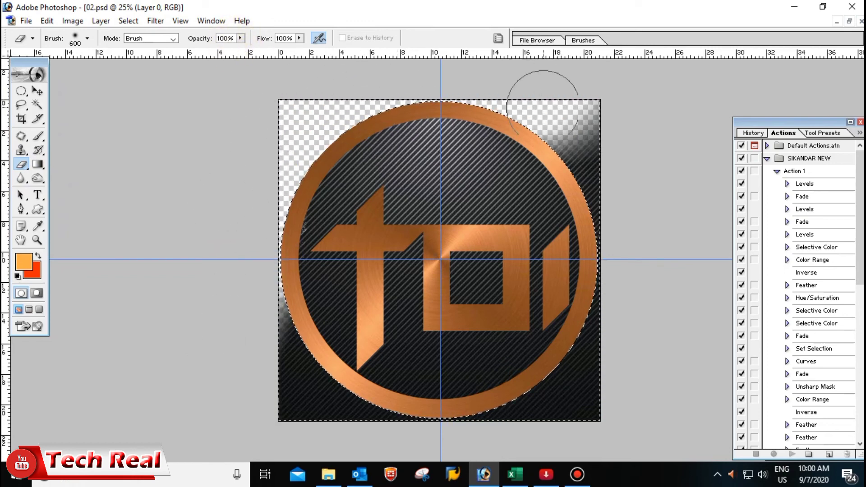
pyautogui.moveTo(564, 388)
pyautogui.mouseDown()
pyautogui.moveTo(316, 406)
pyautogui.moveTo(325, 388)
pyautogui.mouseUp()
pyautogui.moveTo(316, 356); pyautogui.dragTo(275, 380)
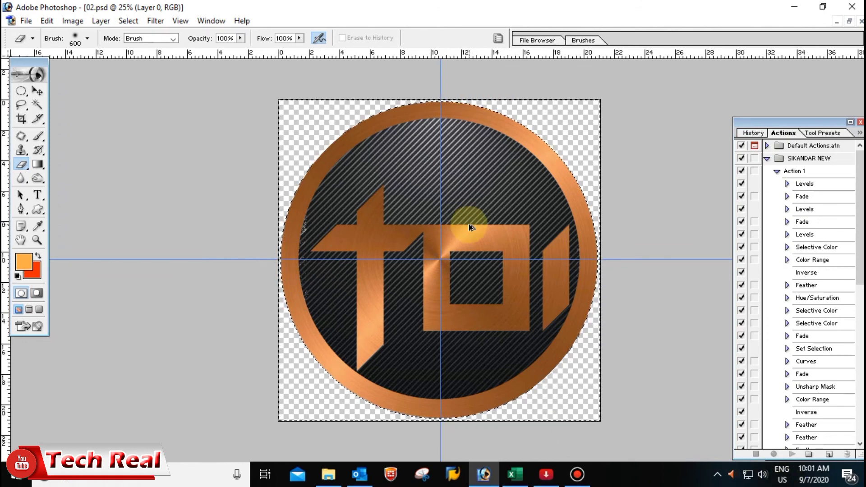
pyautogui.hotkey('ctrl', 'z')
pyautogui.moveTo(567, 299)
pyautogui.mouseDown()
pyautogui.moveTo(600, 412)
pyautogui.moveTo(94, 404)
pyautogui.mouseUp()
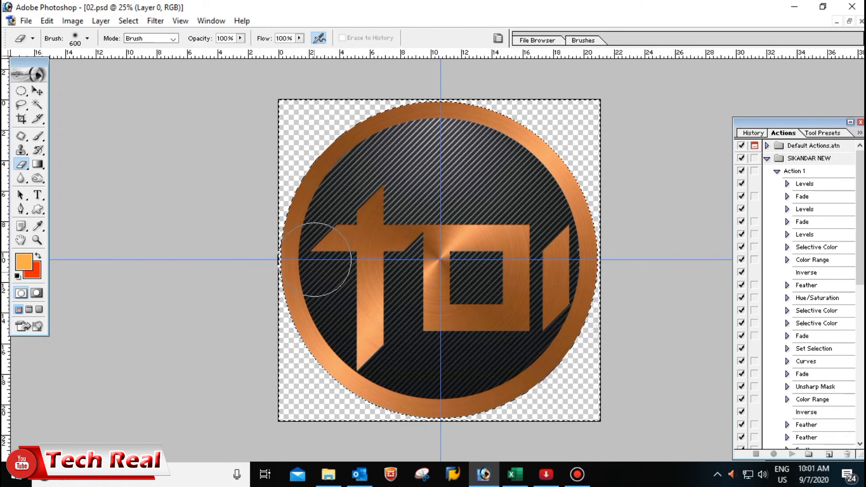
pyautogui.hotkey('ctrl', 'd')
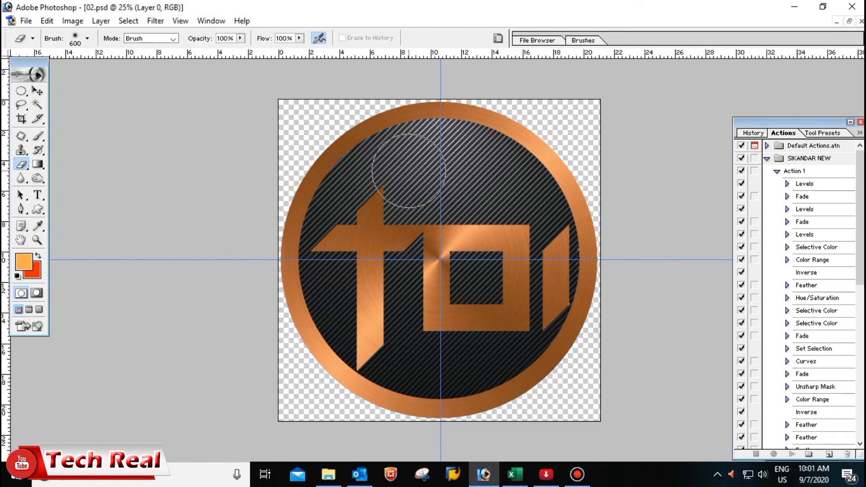
# Step: Lock the guides in place and briefly zoom out to check the whole logo
pyautogui.click(180, 21)
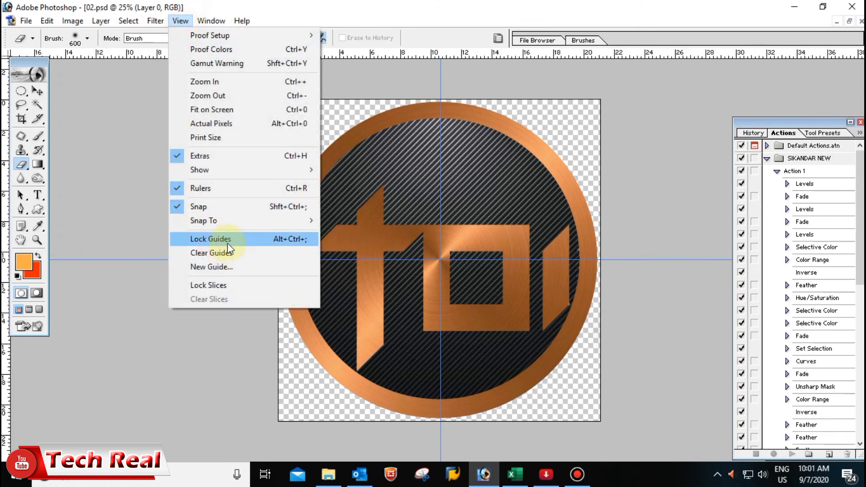
pyautogui.click(286, 239)
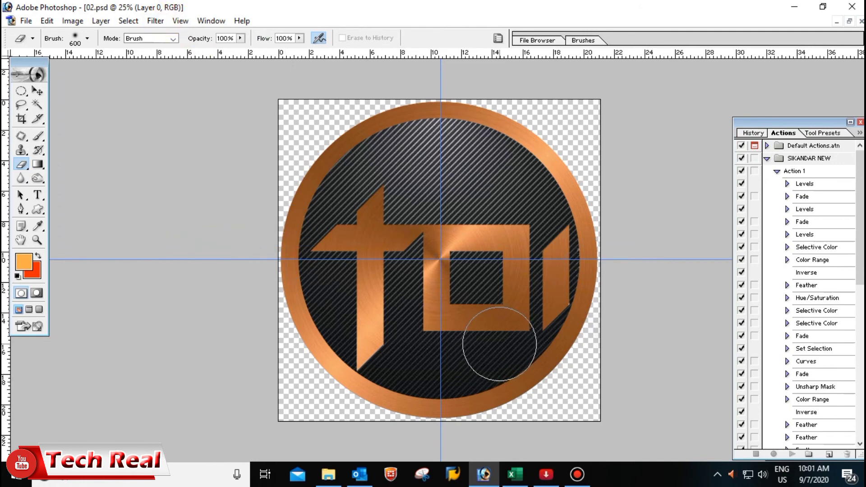
pyautogui.hotkey('ctrl', '-')
pyautogui.hotkey('ctrl', '=')
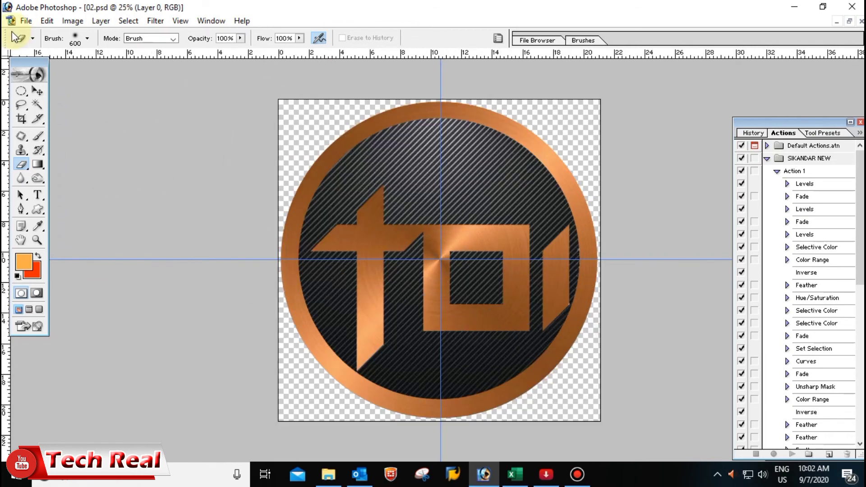
pyautogui.click(27, 21)
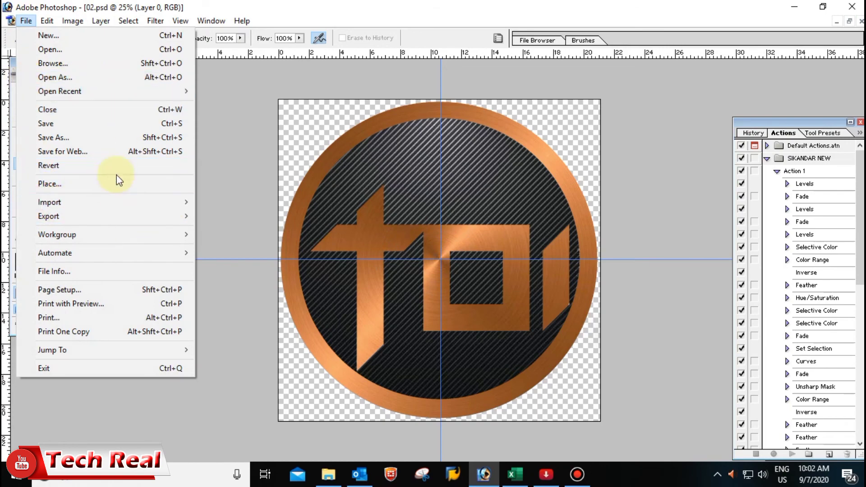
# Step: Save the logo to the Desktop as TOI.png with default PNG options, then quit Photoshop without saving
pyautogui.click(80, 138)
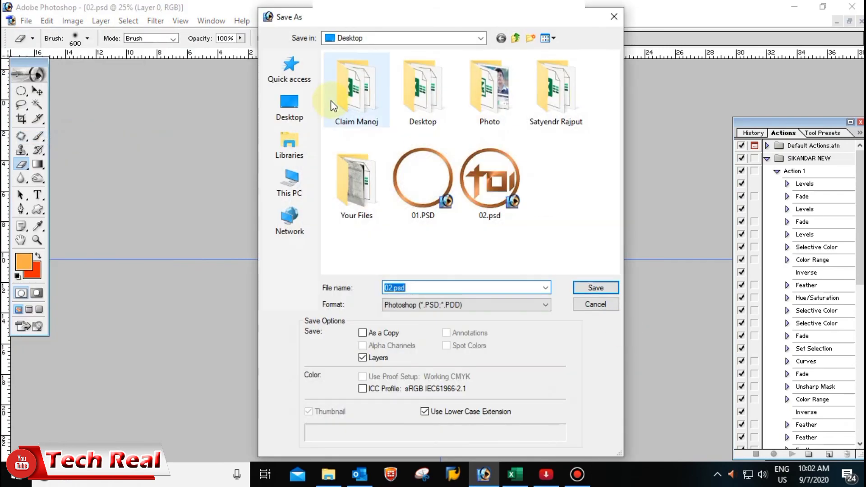
pyautogui.click(299, 108)
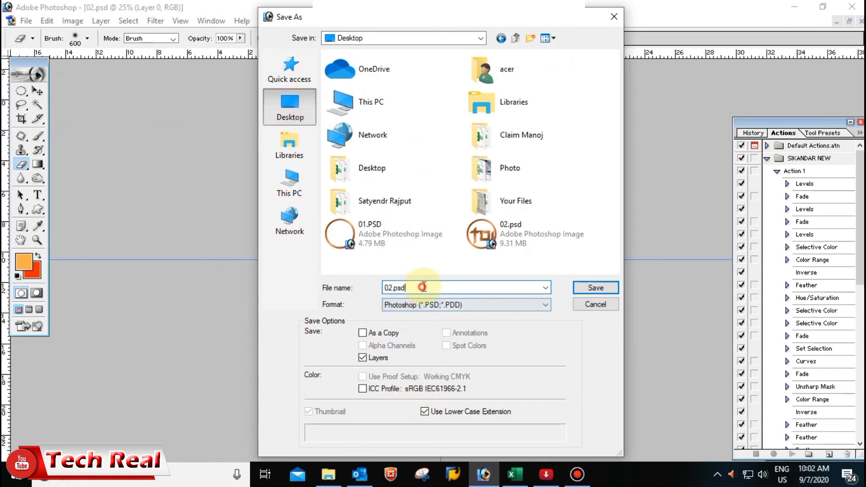
pyautogui.moveTo(426, 287); pyautogui.dragTo(334, 291)
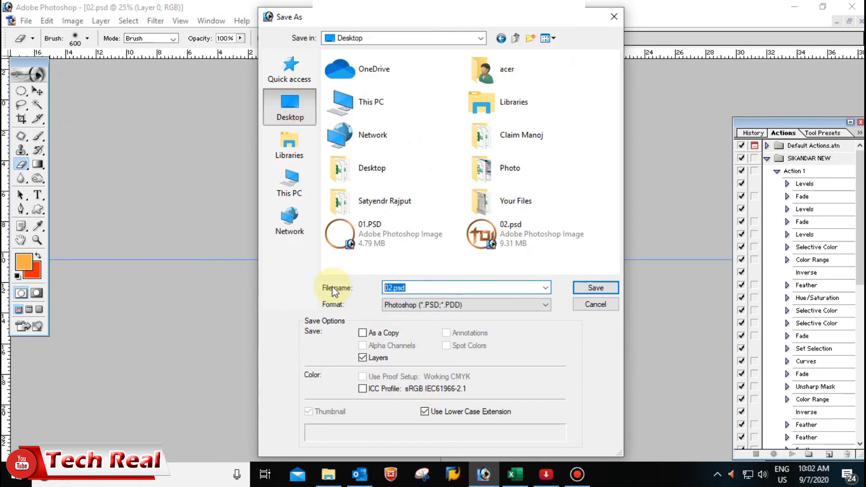
pyautogui.write('TOI')
pyautogui.click(453, 305)
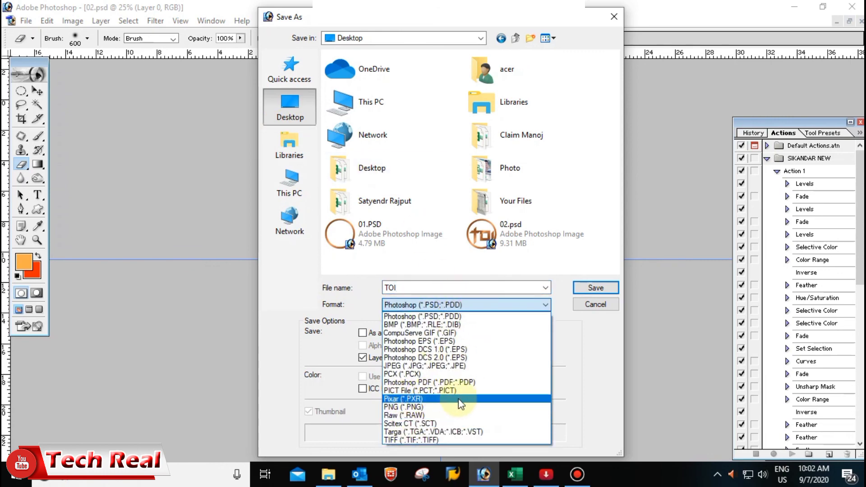
pyautogui.click(418, 407)
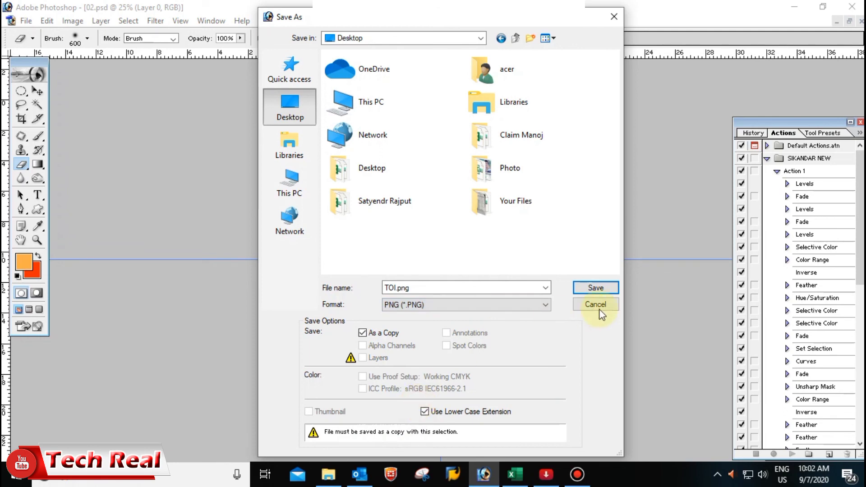
pyautogui.click(591, 287)
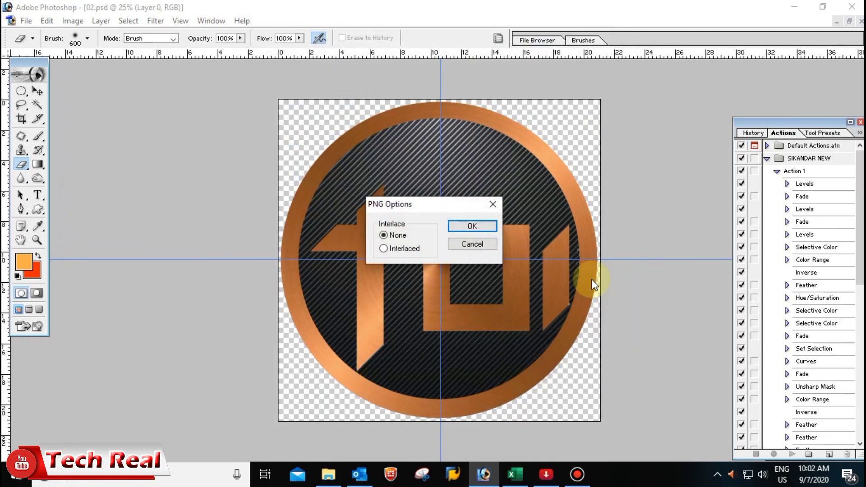
pyautogui.click(484, 226)
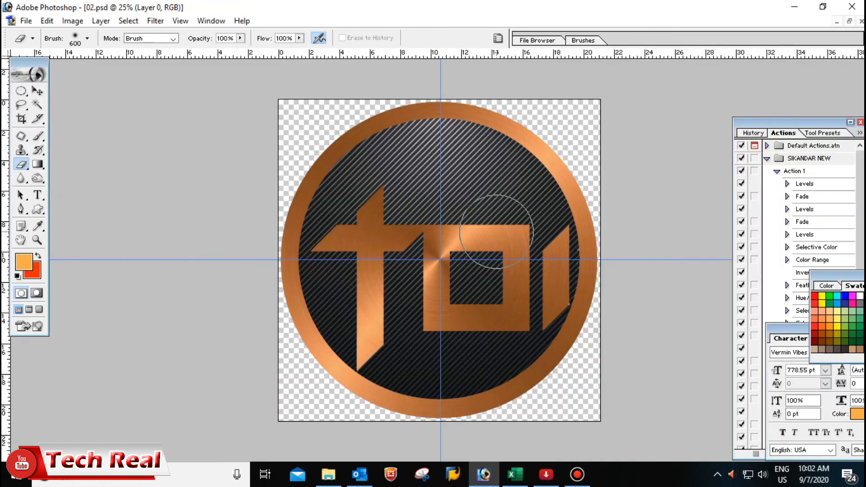
pyautogui.click(850, 5)
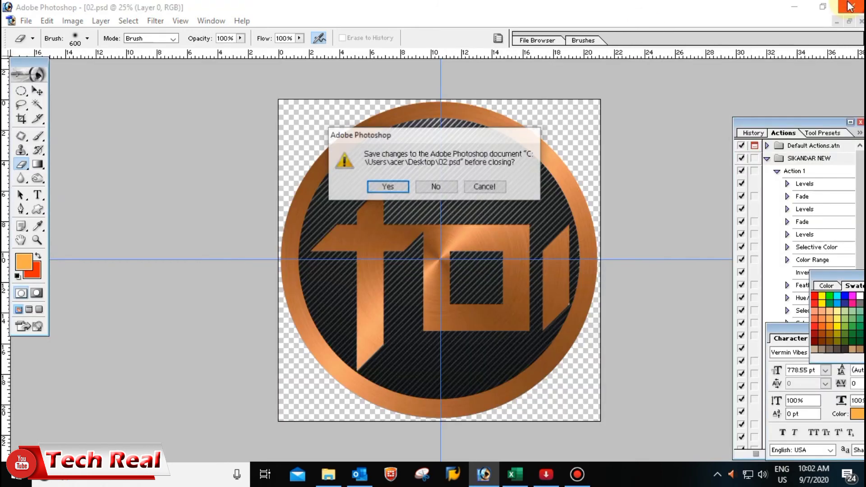
pyautogui.click(436, 186)
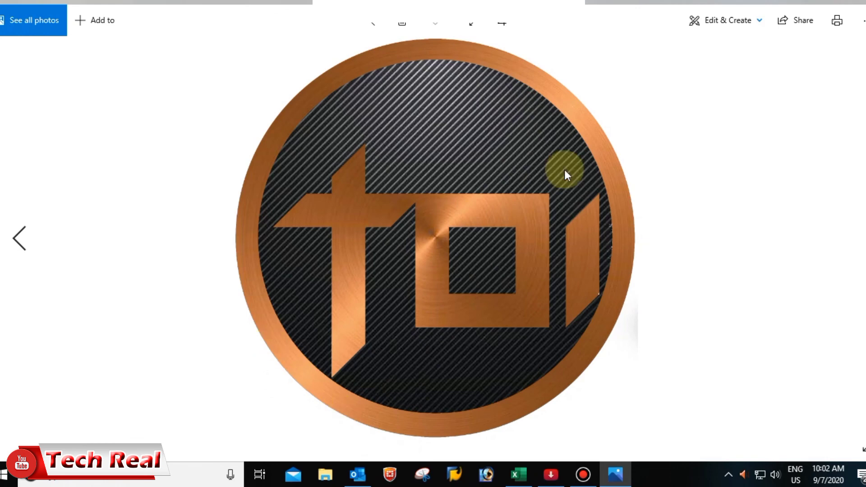